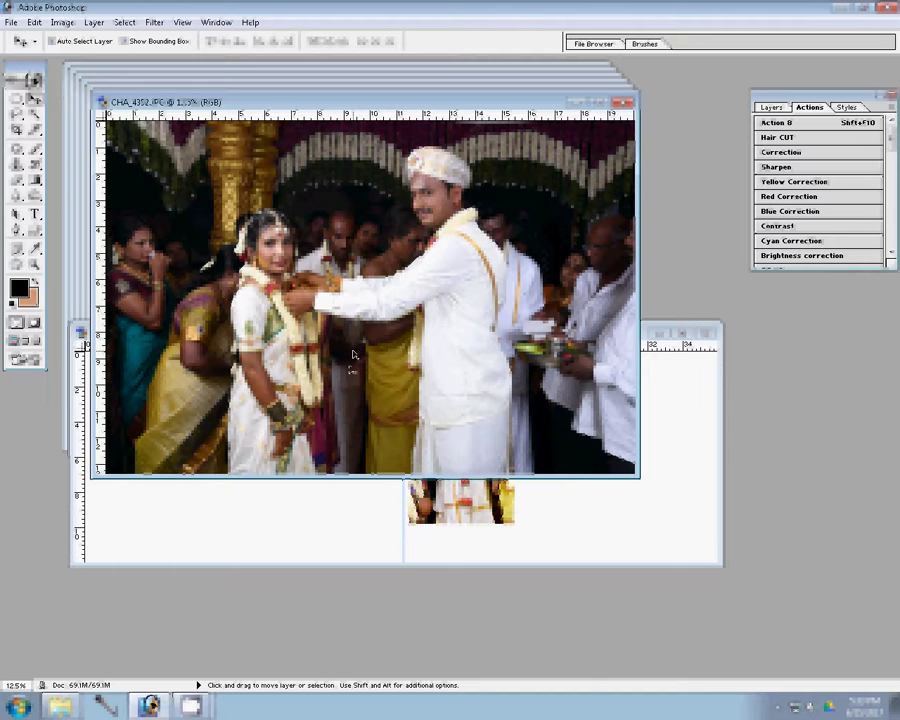
# Step: Resize the first wedding photo to 28, place it at the spread's upper right, and close its source unsaved
pyautogui.hotkey('ctrl', 'alt', 'i')
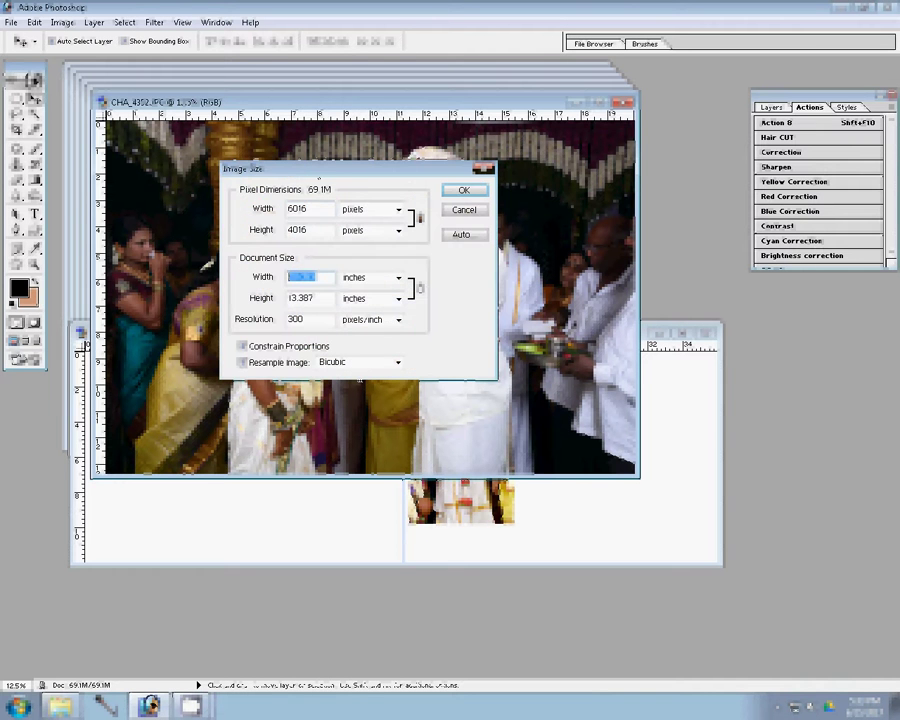
pyautogui.write('28')
pyautogui.click(459, 192)
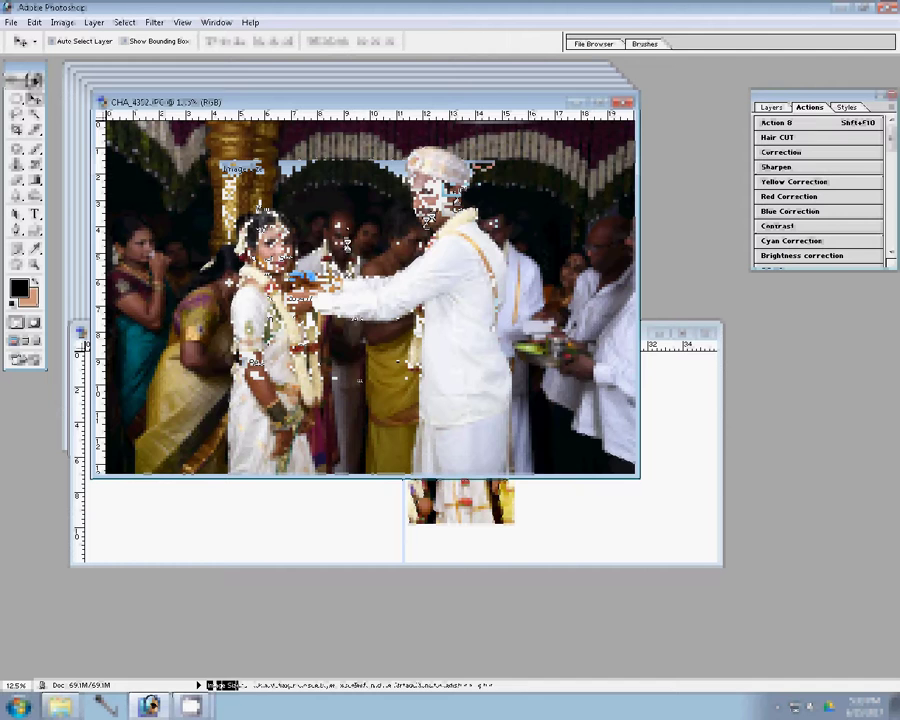
pyautogui.moveTo(245, 175); pyautogui.dragTo(347, 250)
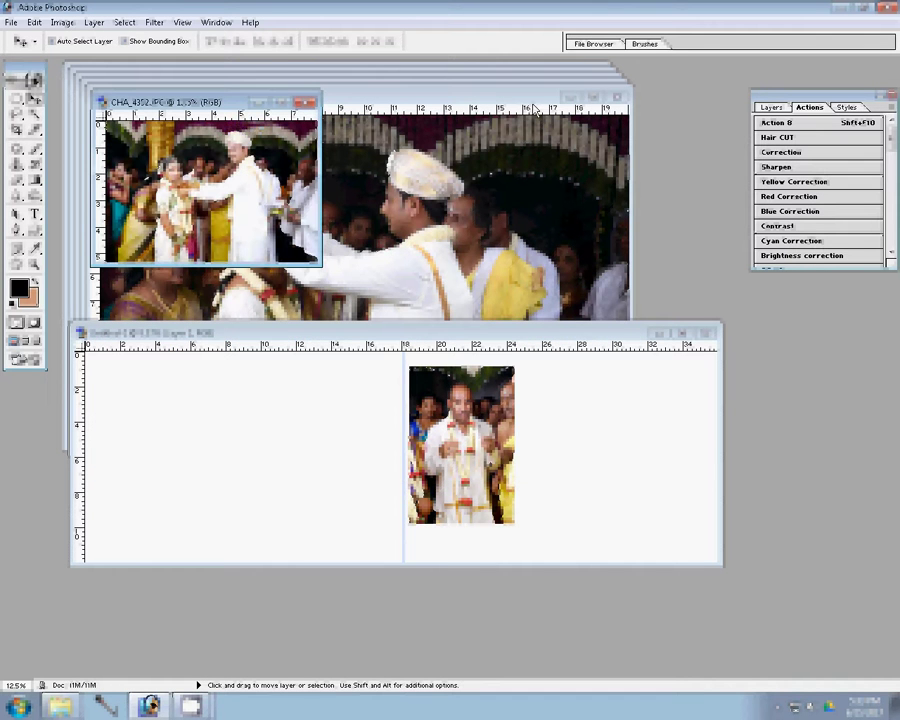
pyautogui.moveTo(535, 108); pyautogui.dragTo(703, 458)
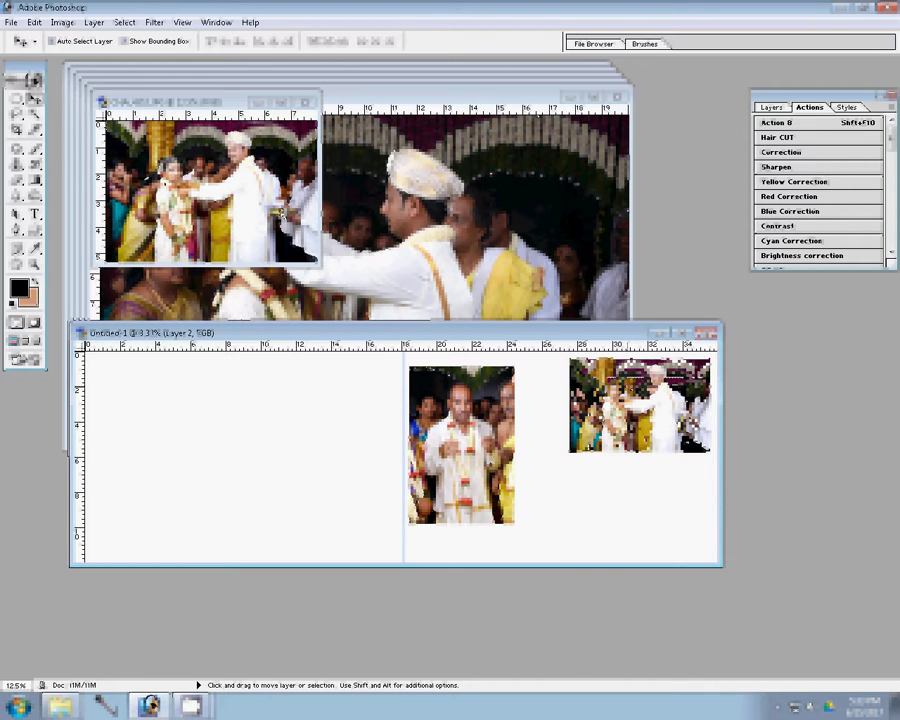
pyautogui.click(283, 212)
pyautogui.click(311, 101)
pyautogui.click(365, 270)
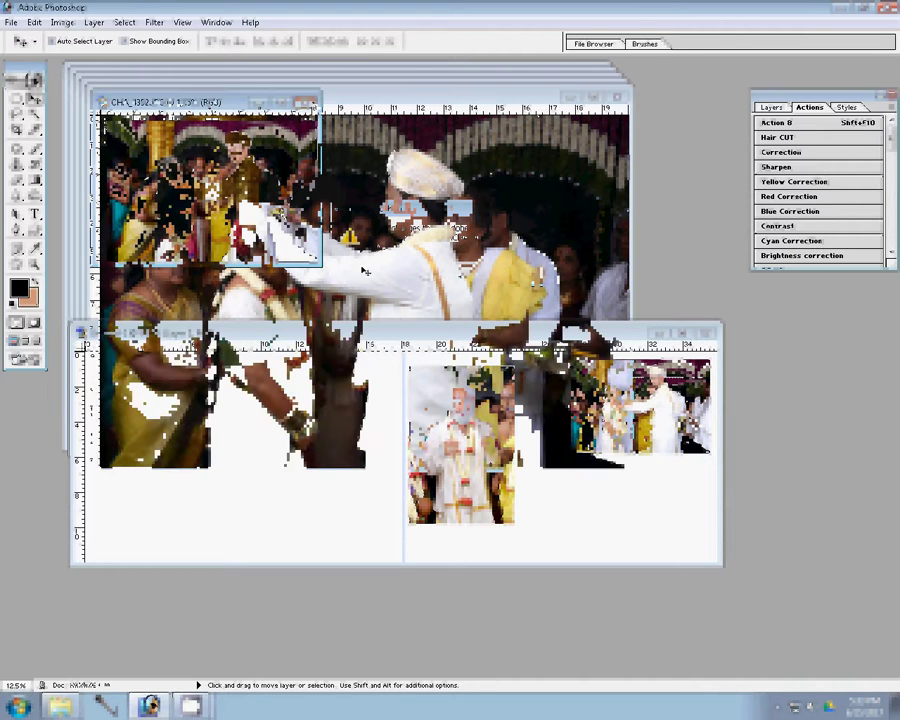
# Step: Resize the CHA_4349 photo to 8, place it below the first, and close its source
pyautogui.hotkey('ctrl', 'alt', 'i')
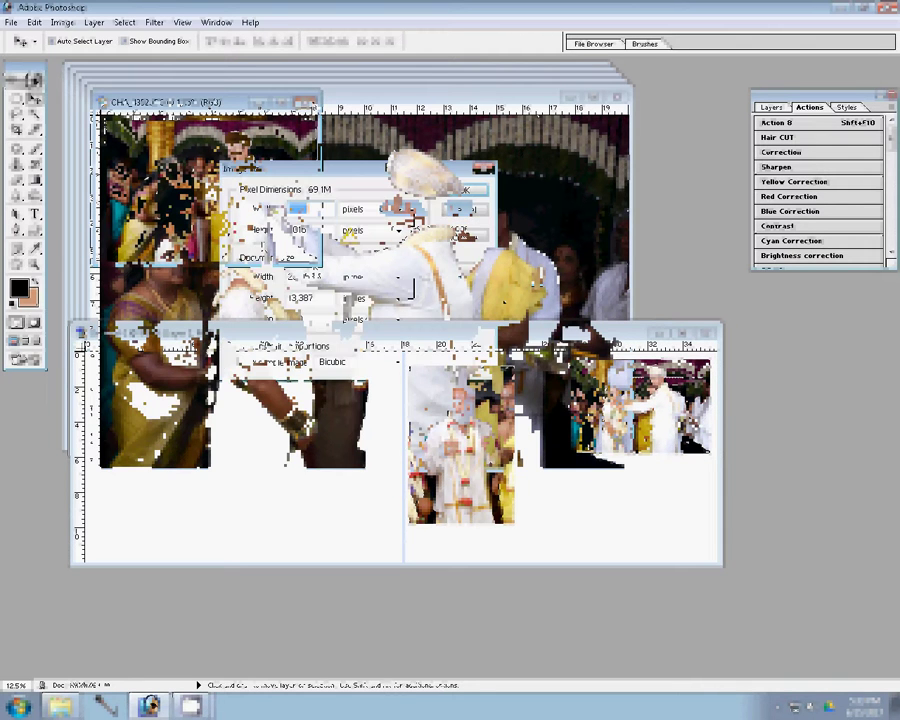
pyautogui.write('8')
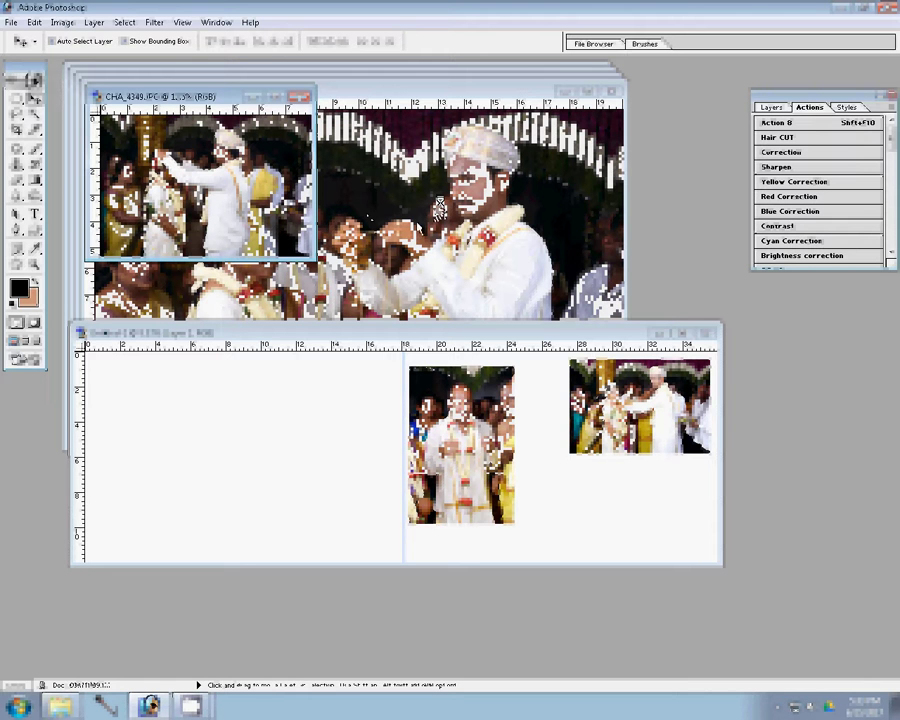
pyautogui.click(798, 160)
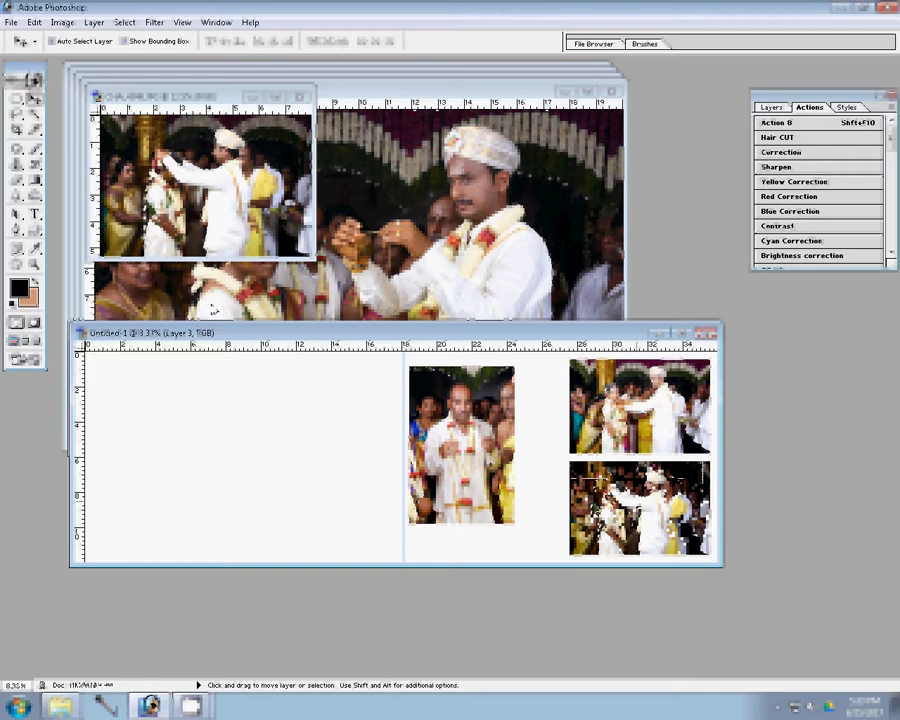
pyautogui.click(298, 97)
# Step: Close the CHA_4349 source photo window
pyautogui.click(298, 97)
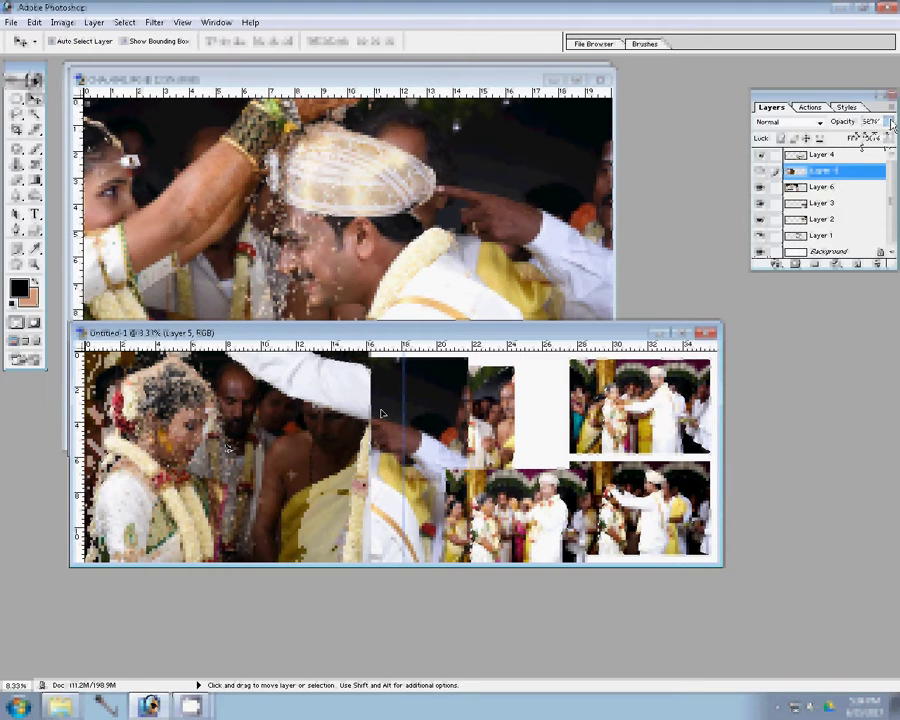
# Step: Set Layer 5 back to 100% opacity and make Layer 6 active
pyautogui.moveTo(890, 121); pyautogui.dragTo(856, 140)
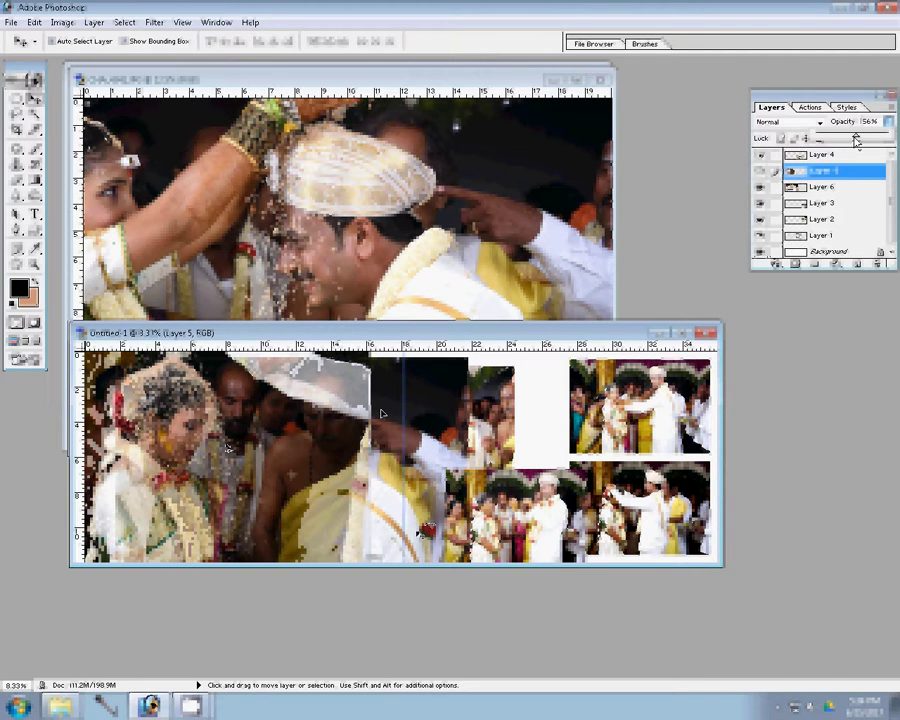
pyautogui.write('10')
pyautogui.press('0')
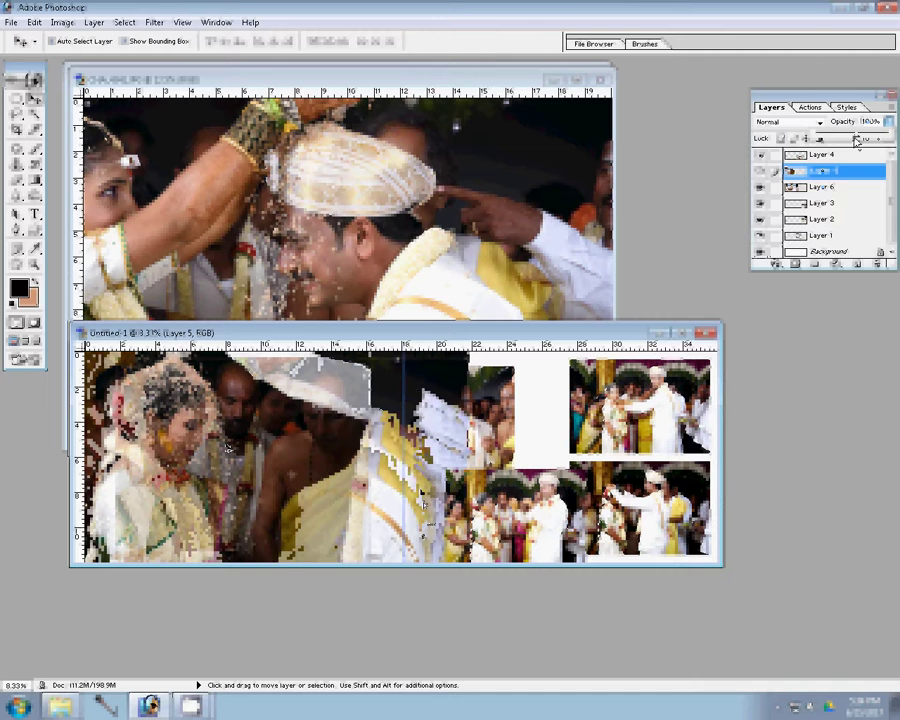
pyautogui.click(822, 187)
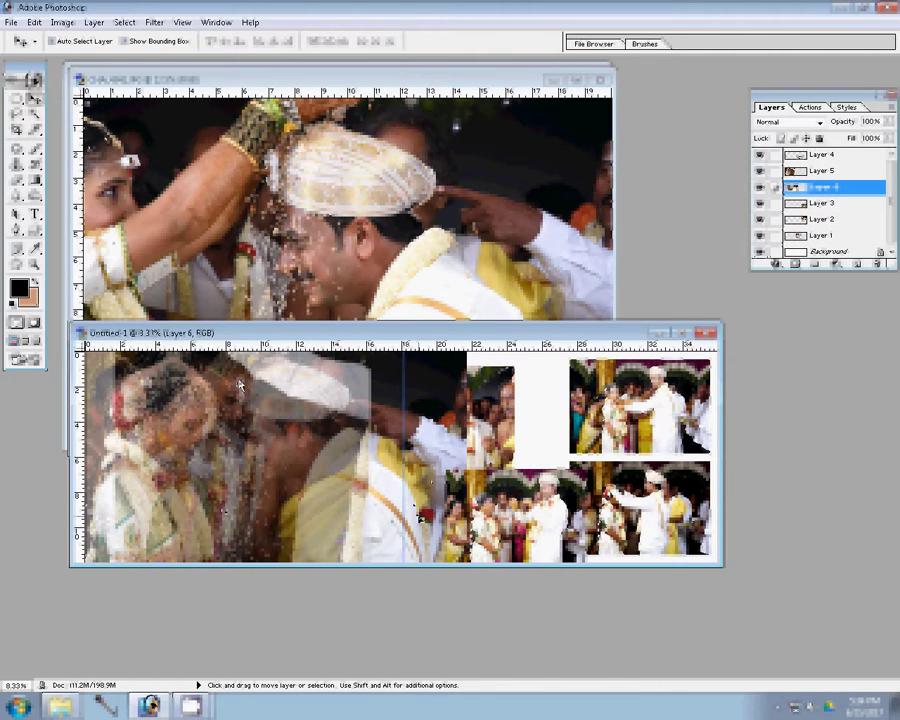
# Step: Set up the Eraser with a 700 px brush, 100% opacity and full flow
pyautogui.press('e')
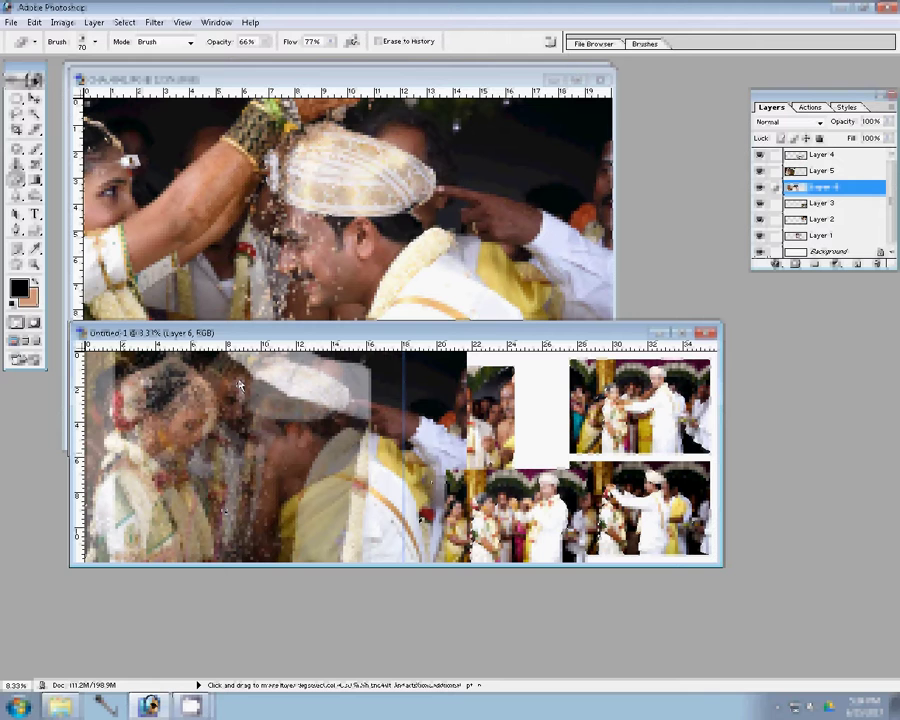
pyautogui.press(']')
pyautogui.press(']')
pyautogui.press(']')
pyautogui.click(262, 41)
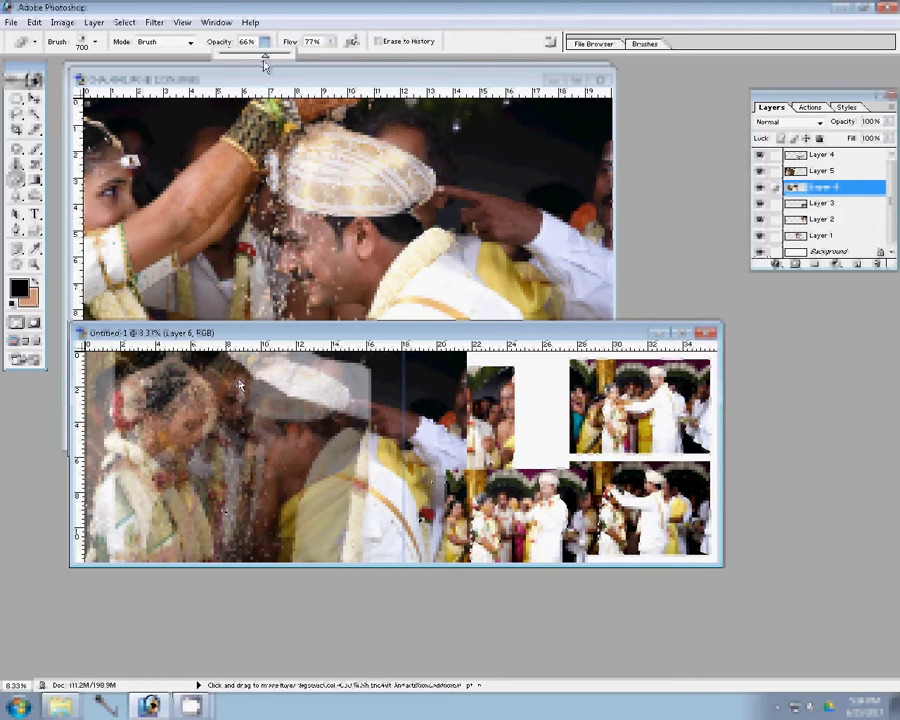
pyautogui.moveTo(262, 54); pyautogui.dragTo(346, 56)
pyautogui.click(331, 43)
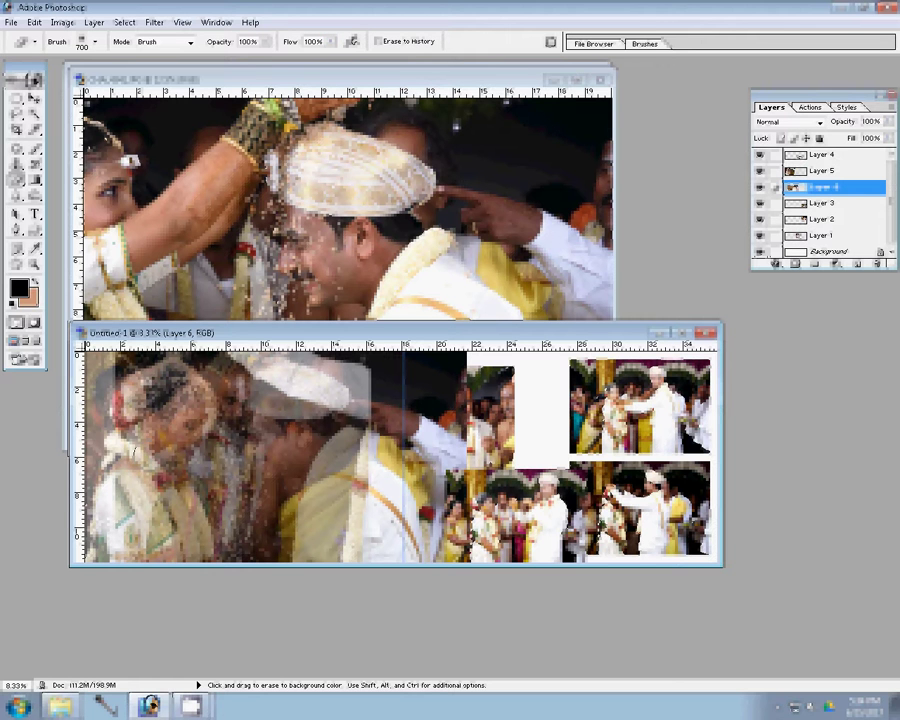
# Step: Erase Layer 6 over the bride's head, face, chin and lower dress
pyautogui.moveTo(140, 450); pyautogui.dragTo(135, 525)
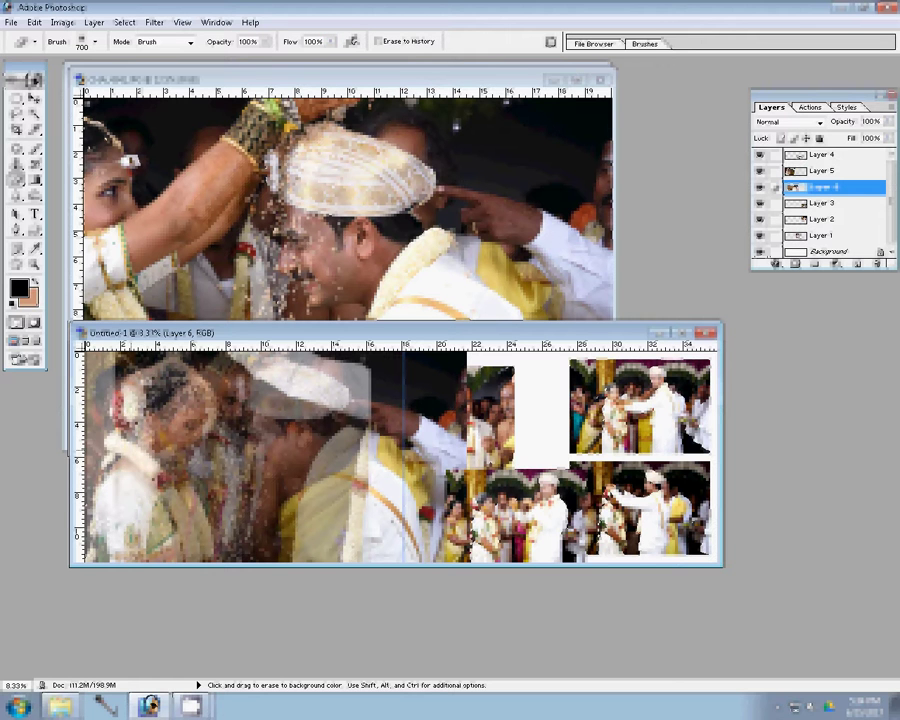
pyautogui.moveTo(125, 380)
pyautogui.mouseDown()
pyautogui.moveTo(145, 400)
pyautogui.moveTo(130, 400)
pyautogui.moveTo(146, 375)
pyautogui.mouseUp()
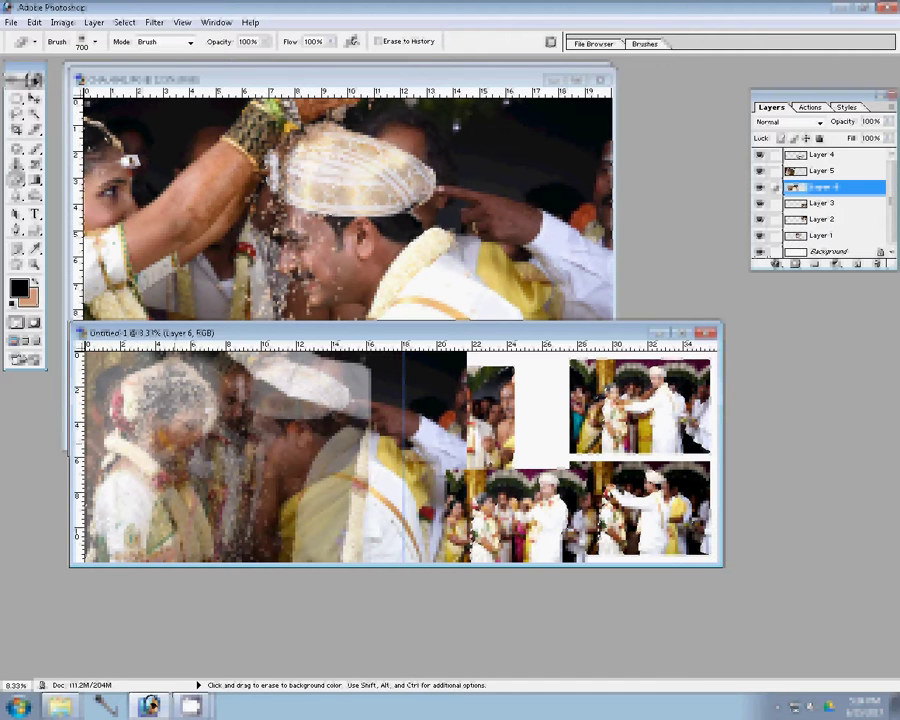
pyautogui.moveTo(160, 425); pyautogui.dragTo(195, 455)
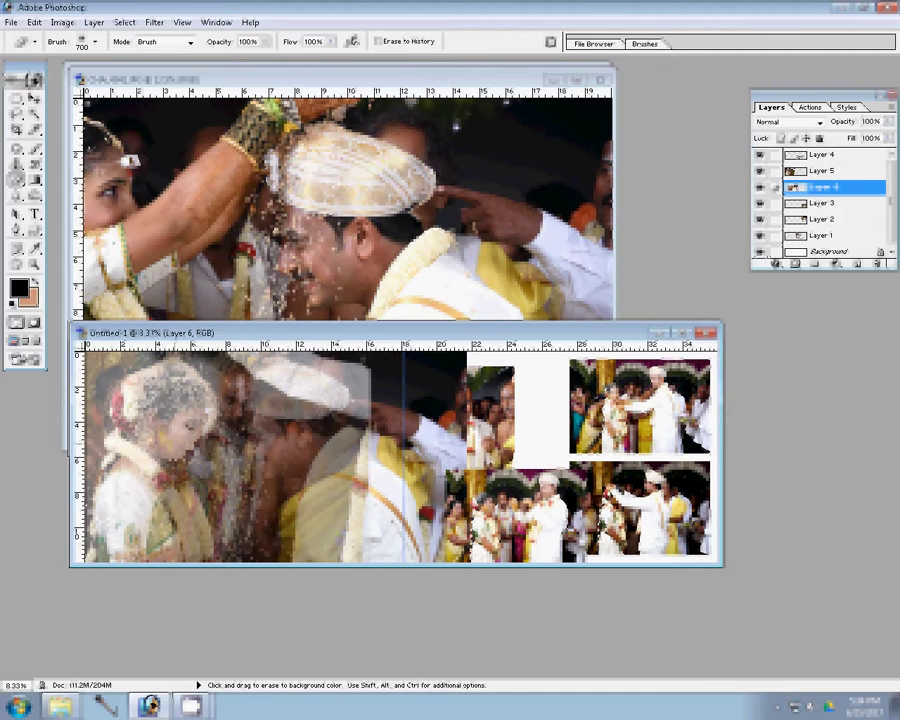
pyautogui.moveTo(210, 515); pyautogui.dragTo(229, 410)
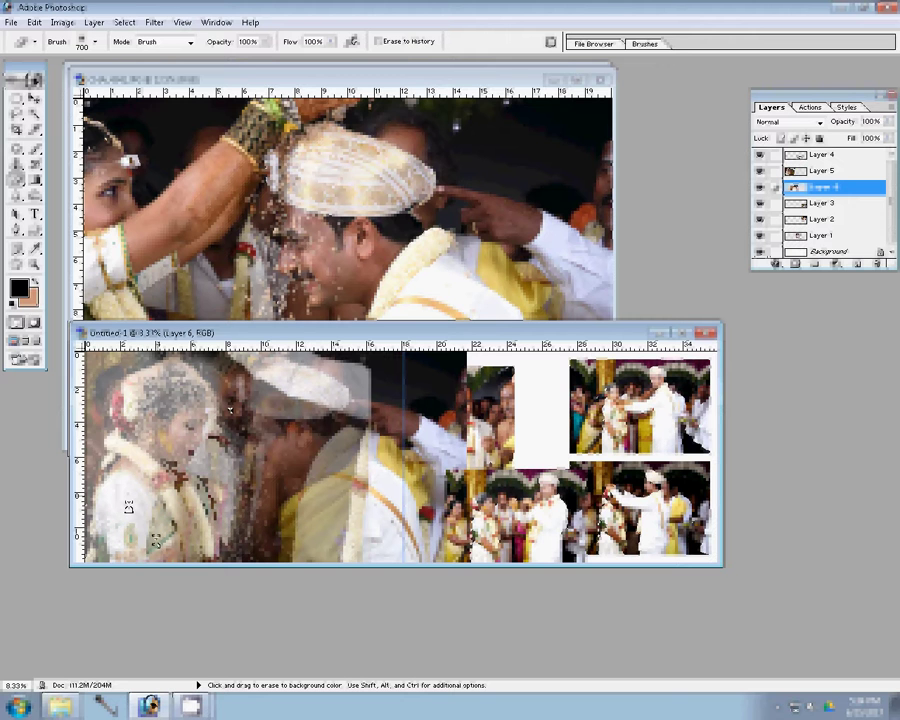
pyautogui.moveTo(118, 520); pyautogui.dragTo(160, 545)
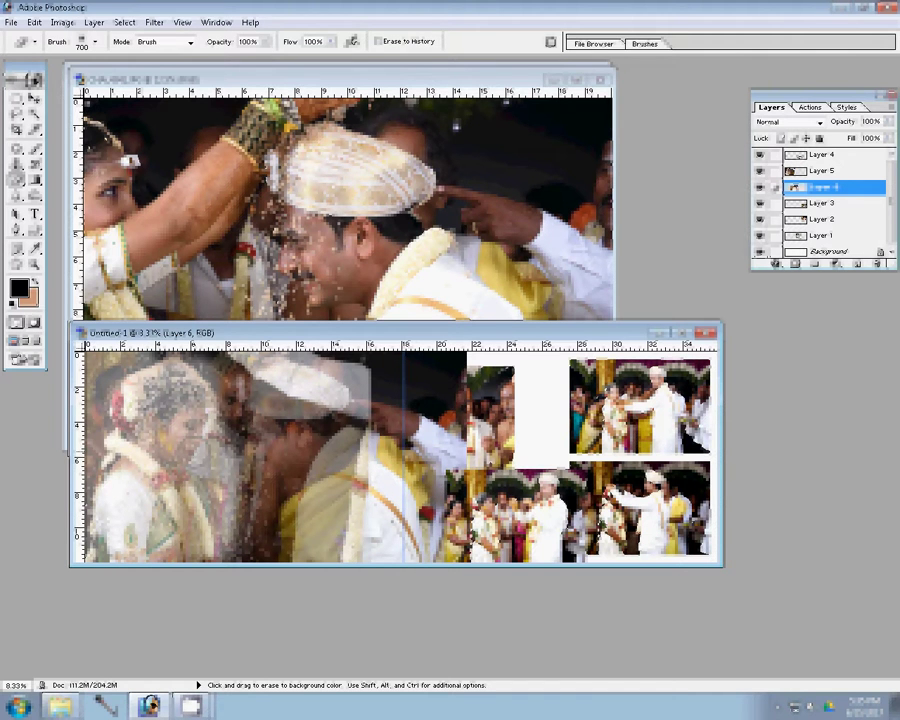
# Step: Raise the couple photo to 100% opacity and move the layer below it above Layer 5
pyautogui.press('c')
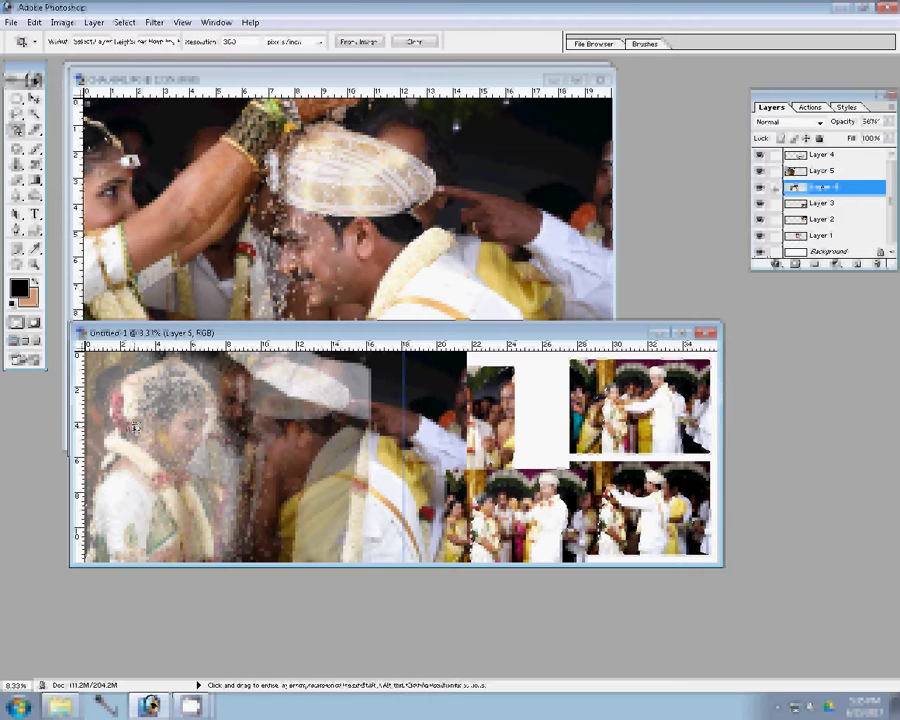
pyautogui.press('v')
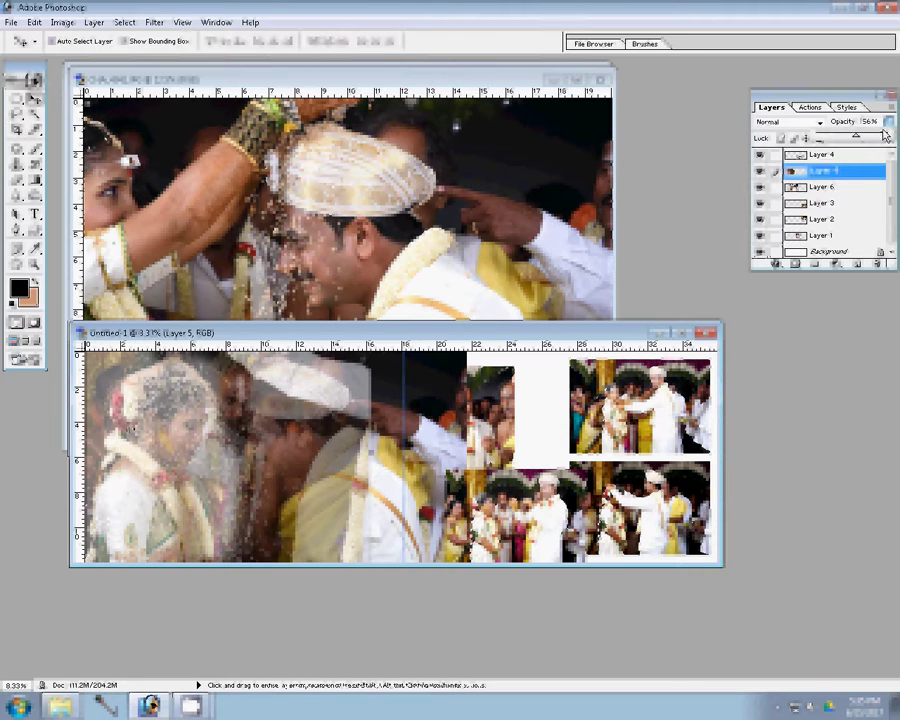
pyautogui.click(889, 121)
pyautogui.moveTo(845, 137); pyautogui.dragTo(893, 140)
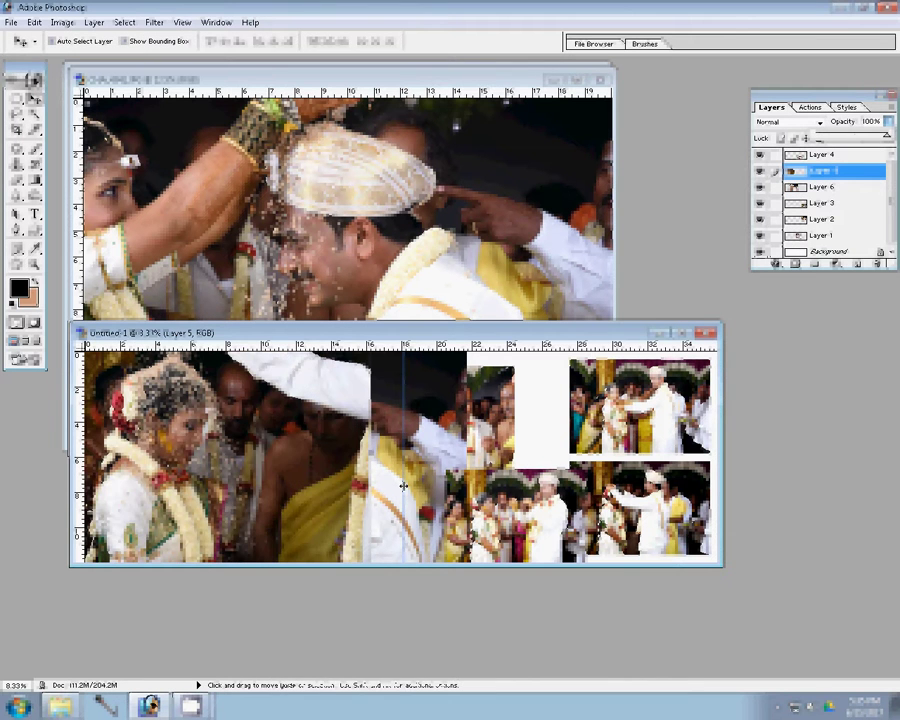
pyautogui.click(822, 187)
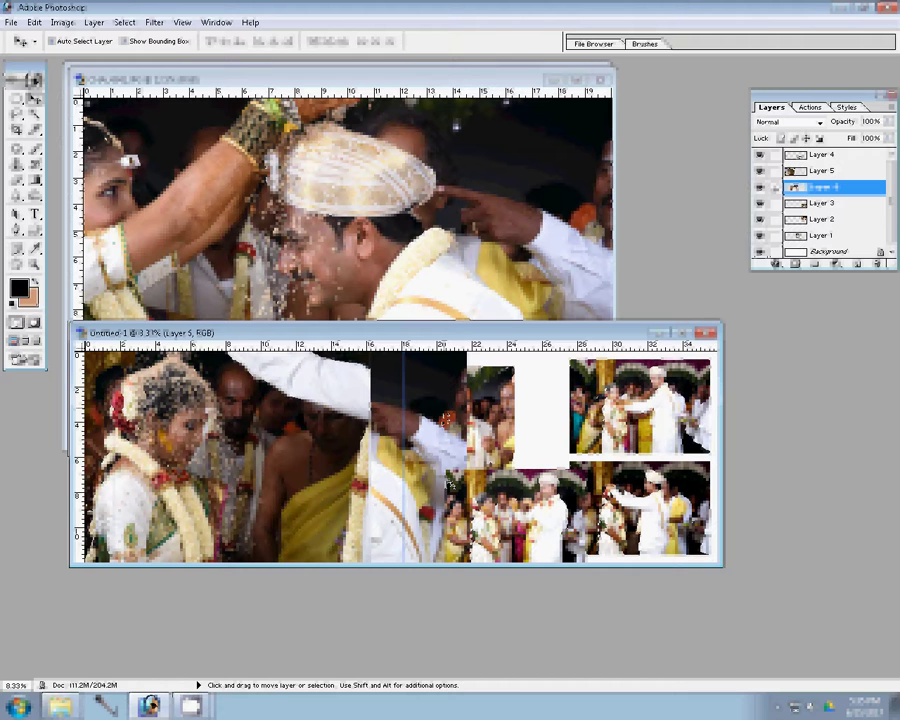
pyautogui.hotkey('ctrl', ']')
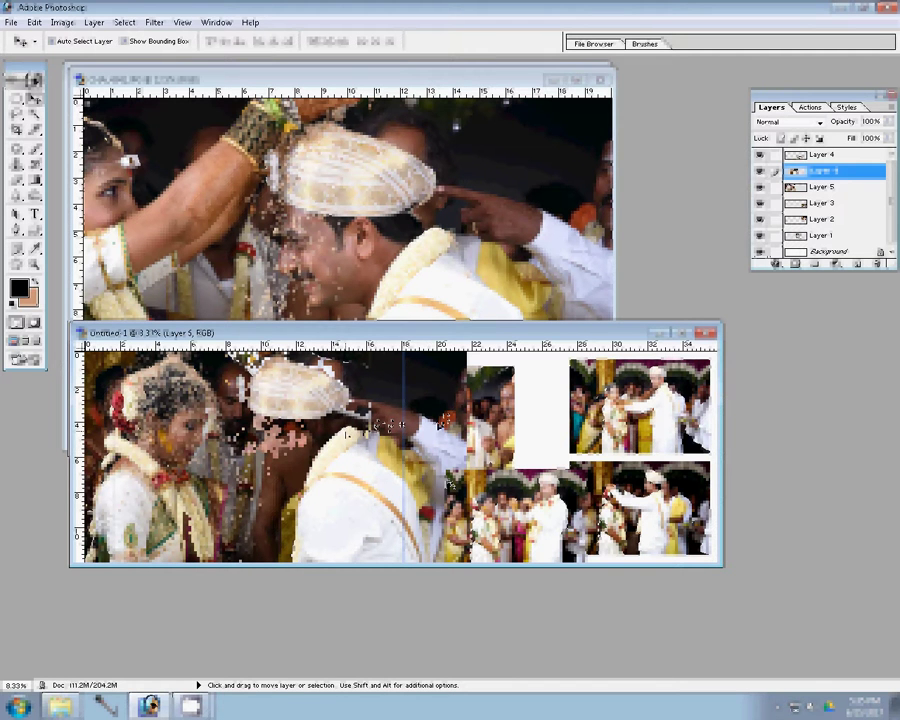
pyautogui.moveTo(345, 435); pyautogui.dragTo(430, 405)
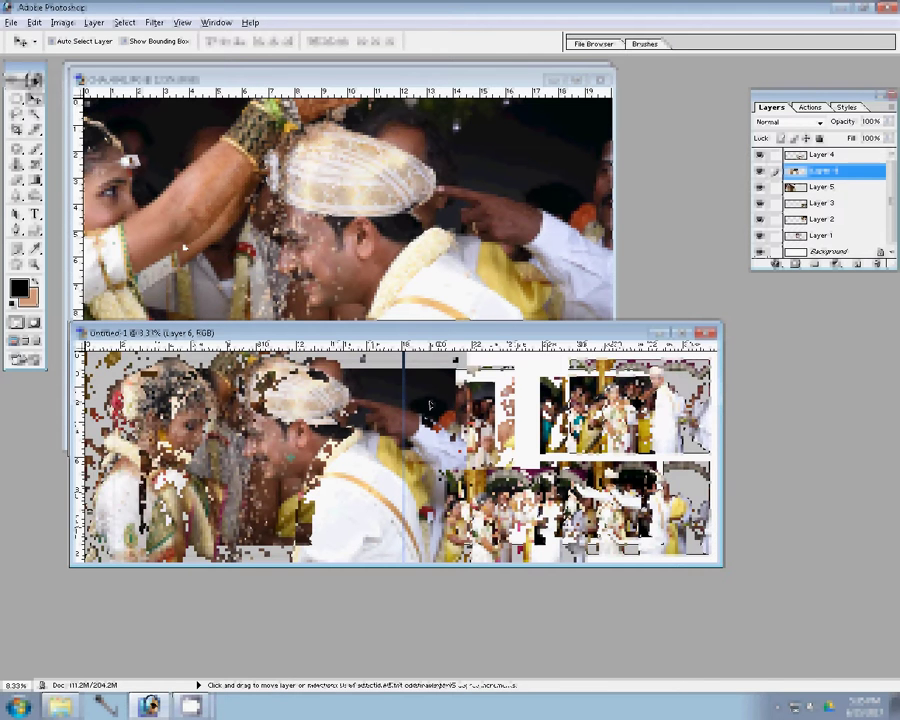
# Step: Marquee the empty column left of the photo grid and Paste Into it
pyautogui.hotkey('ctrl', '-')
pyautogui.click(22, 100)
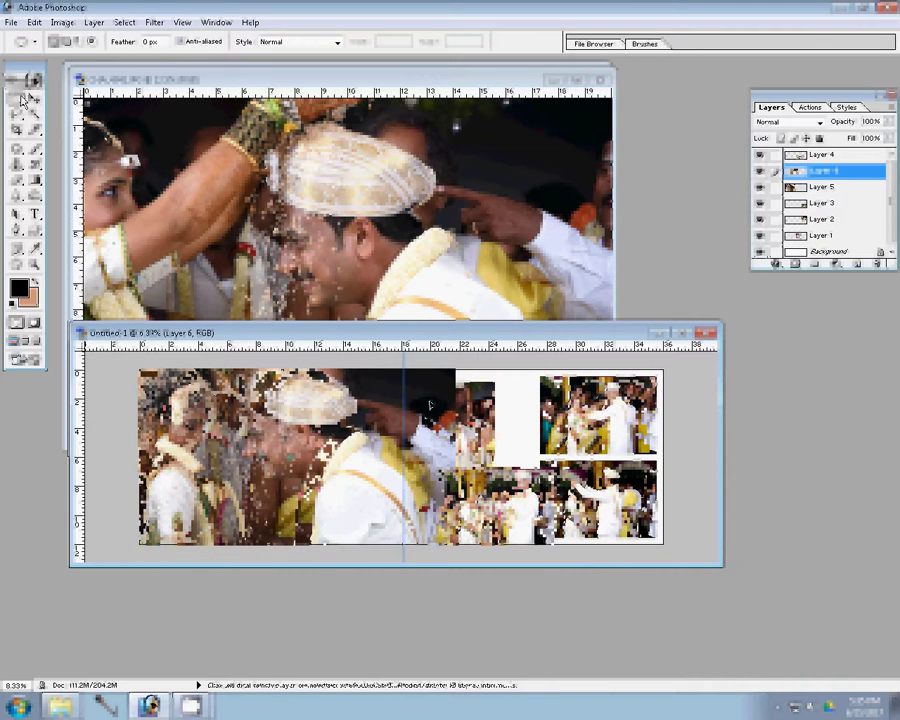
pyautogui.rightClick(22, 100)
pyautogui.click(110, 97)
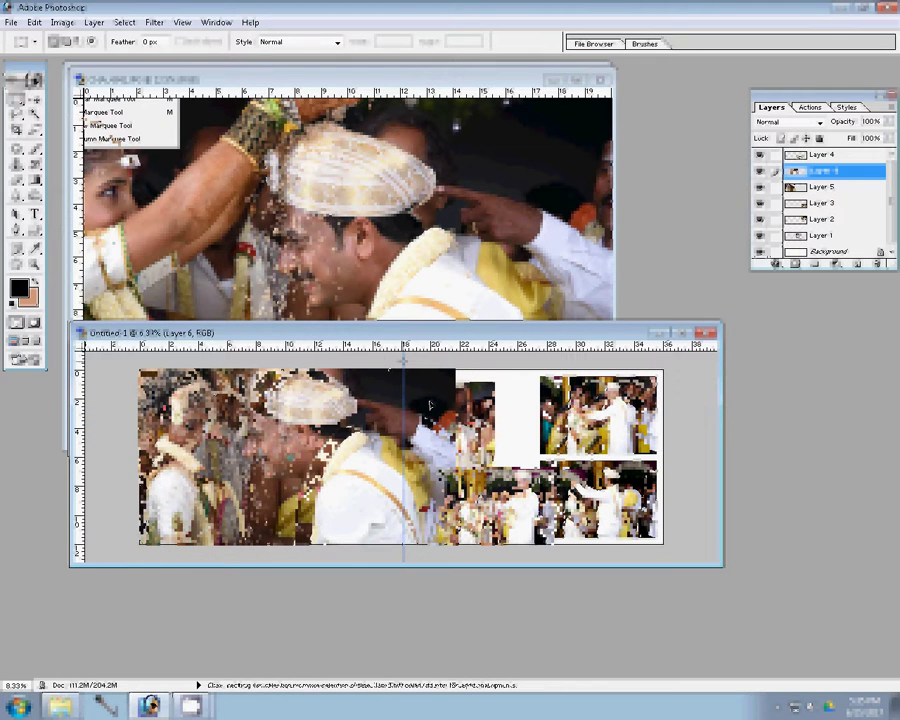
pyautogui.moveTo(403, 362); pyautogui.dragTo(496, 566)
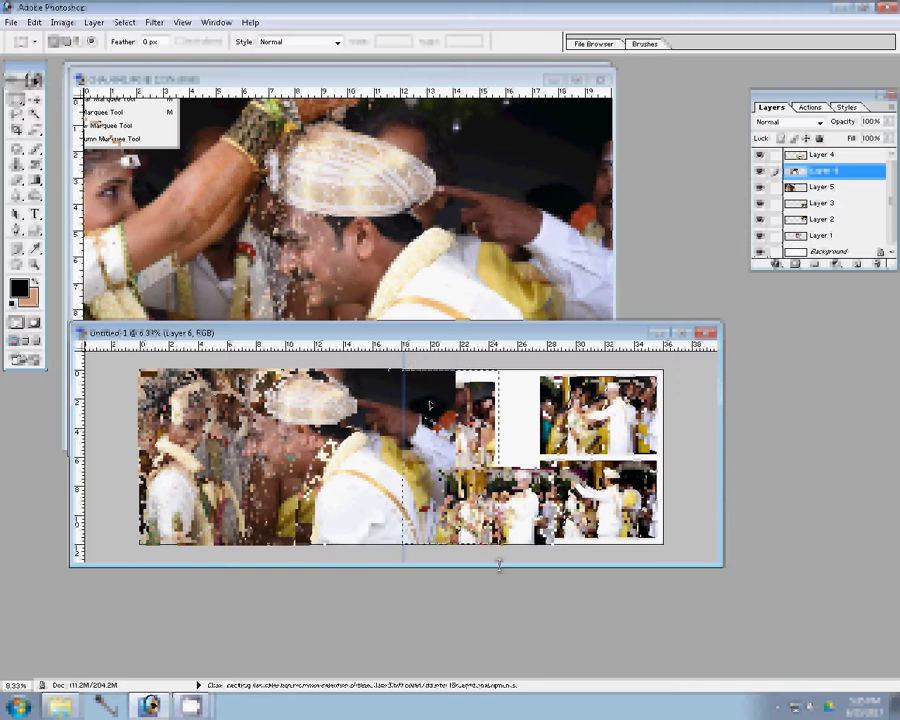
pyautogui.hotkey('ctrl', 'shift', 'v')
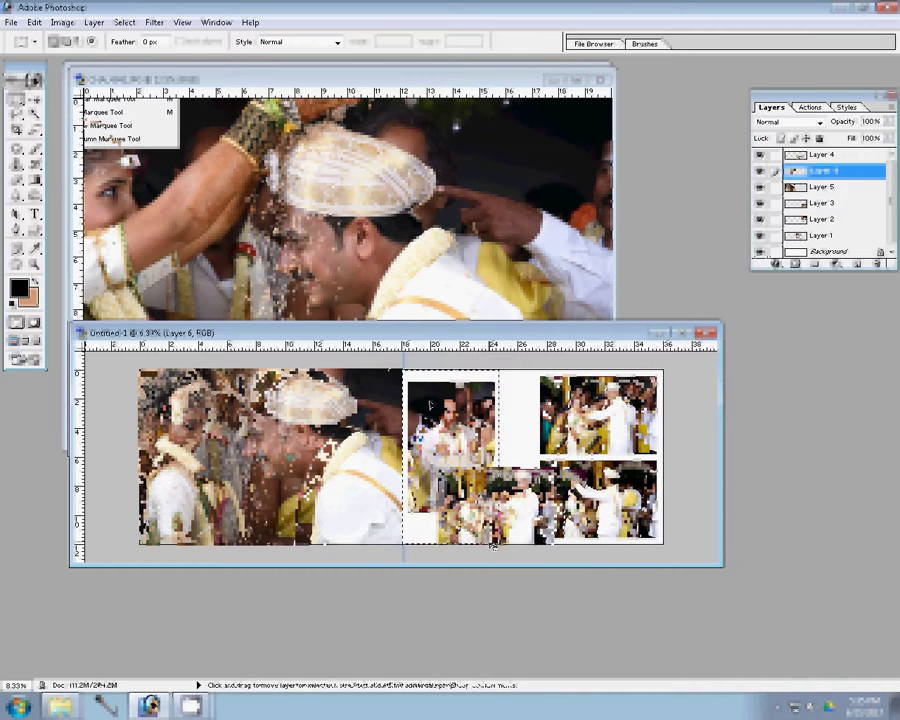
pyautogui.hotkey('ctrl', 'd')
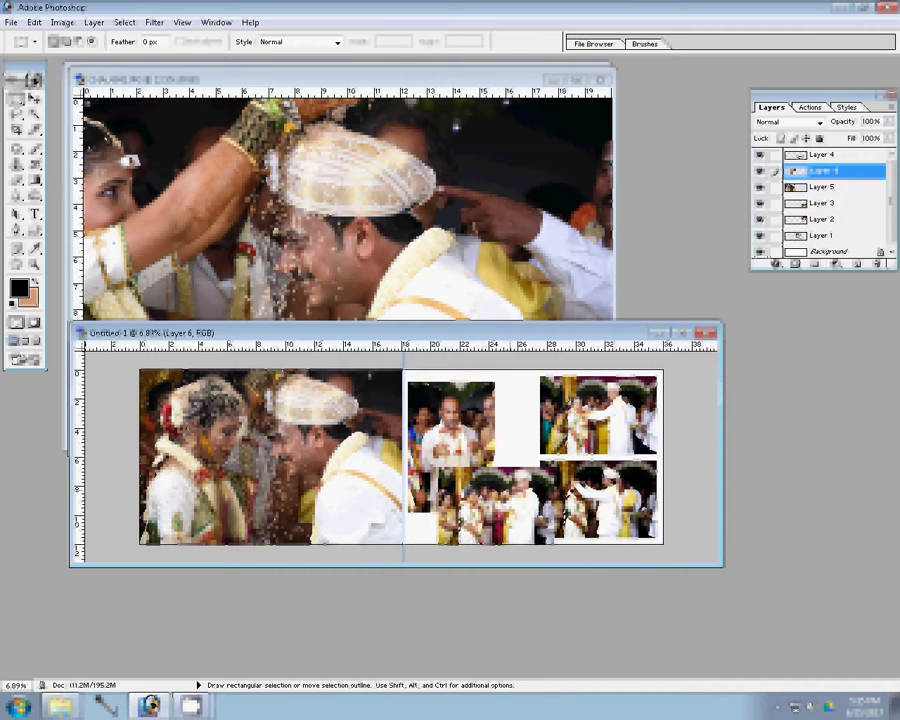
# Step: Scale Layer 4, the bottom photo, down to 71.8%
pyautogui.click(821, 155)
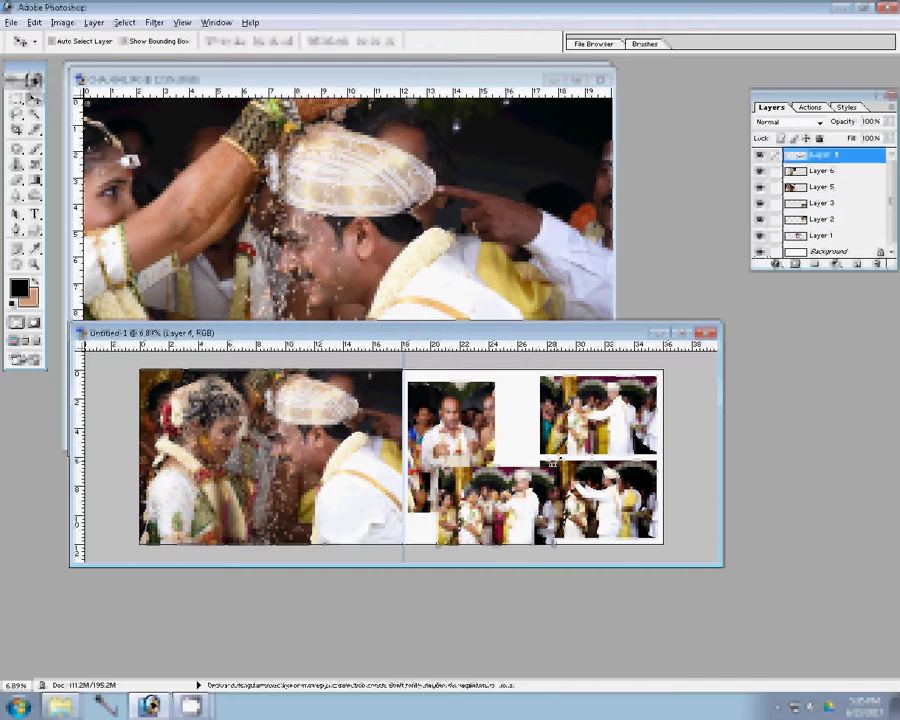
pyautogui.hotkey('ctrl', 't')
pyautogui.moveTo(540, 467); pyautogui.dragTo(530, 478)
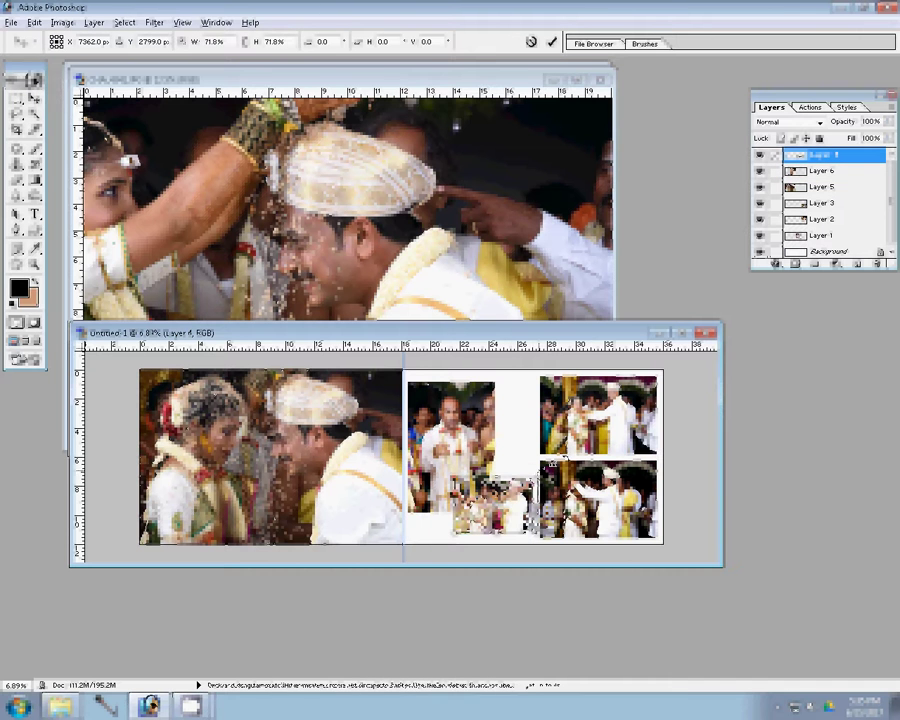
pyautogui.press('Return')
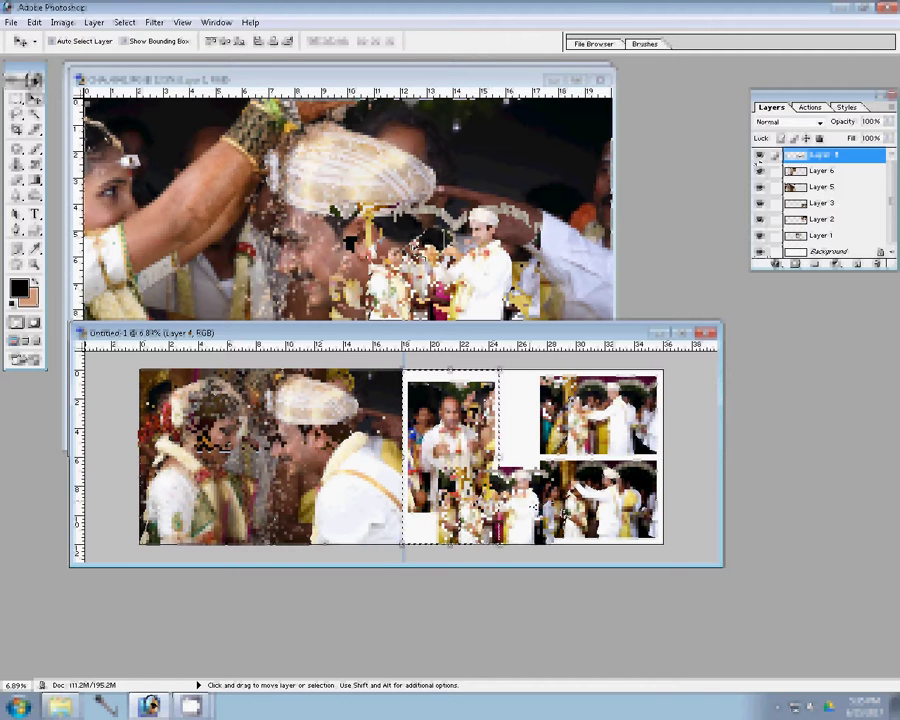
# Step: Enlarge Layer 1, the tall photo, to 122.9% and nudge it into the grid's left column
pyautogui.hotkey('ctrl', 't')
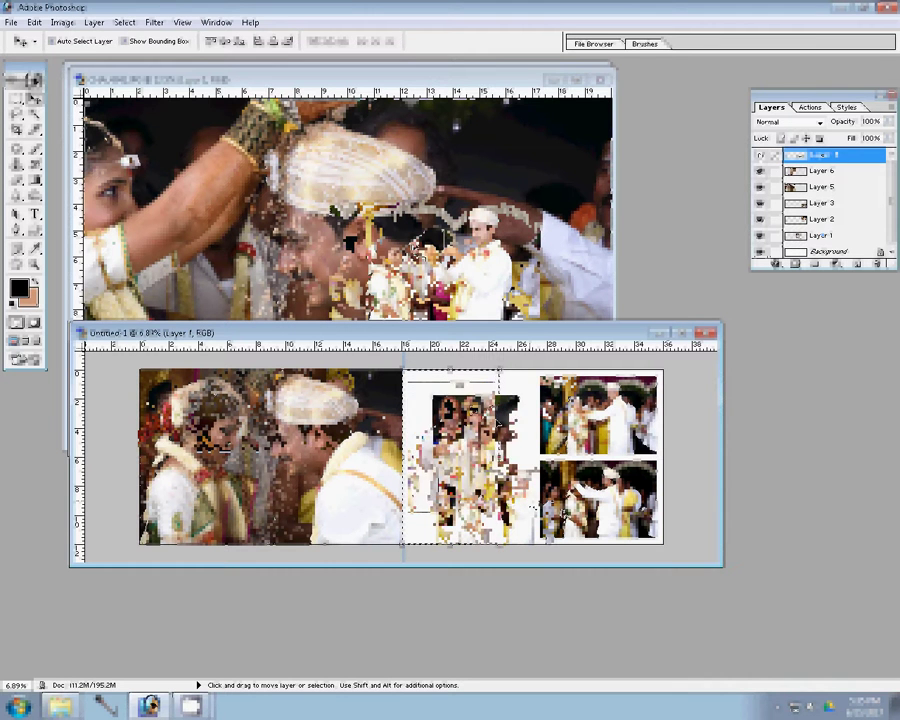
pyautogui.moveTo(513, 379); pyautogui.dragTo(537, 378)
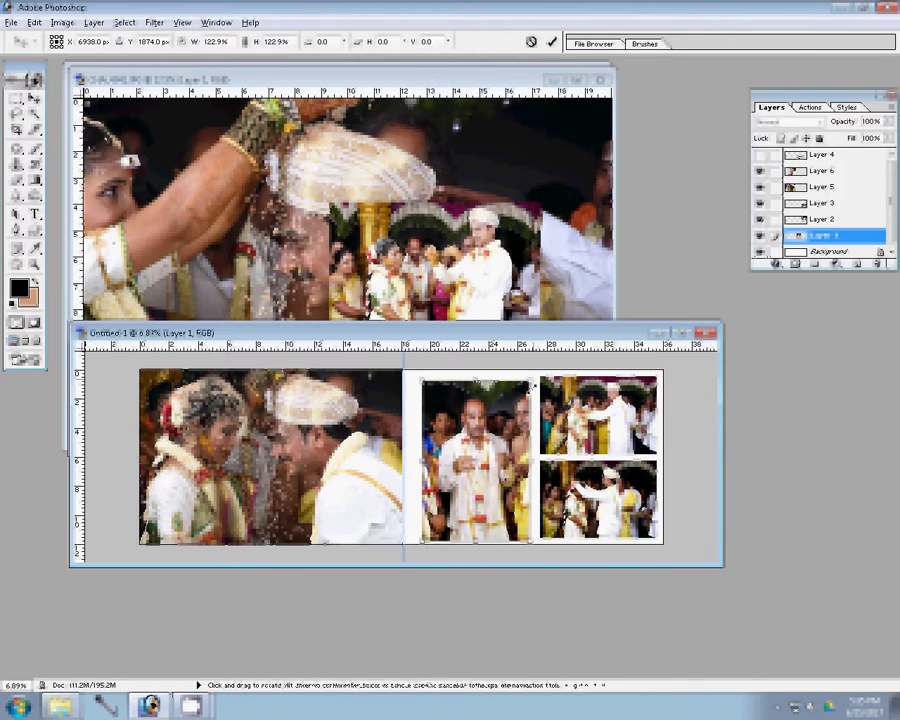
pyautogui.moveTo(477, 388); pyautogui.dragTo(476, 383)
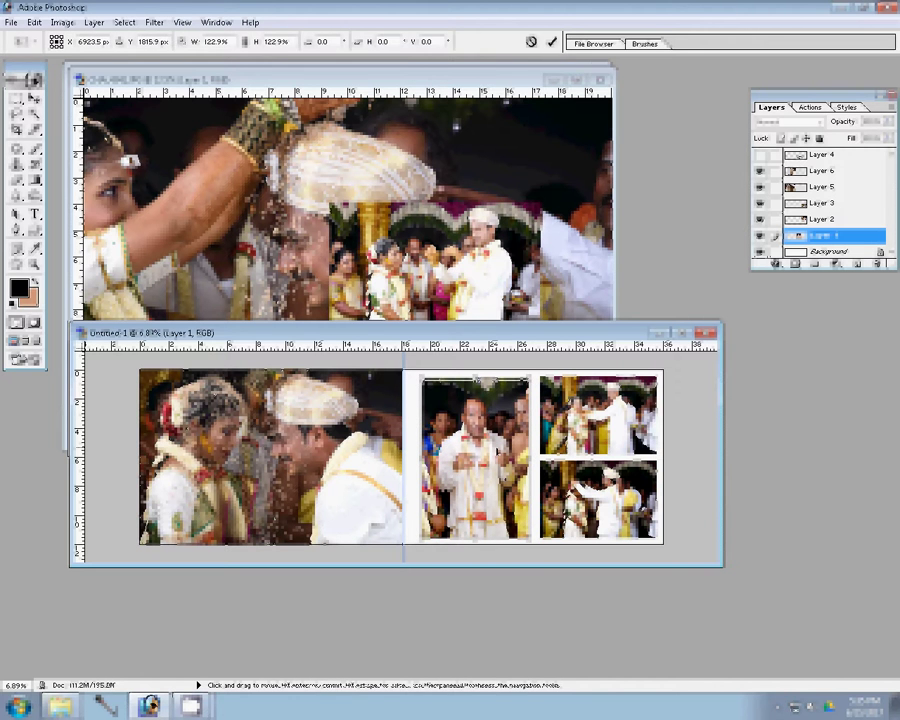
pyautogui.click(551, 42)
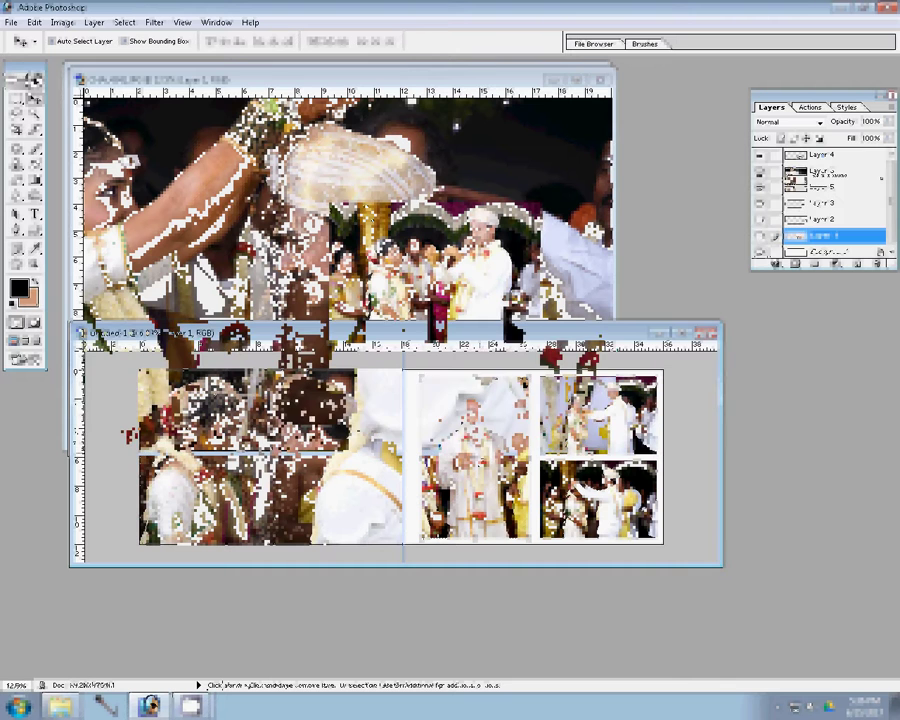
# Step: Switch between the CHA_4341 window and the album spread, then open the layer effects list
pyautogui.click(380, 268)
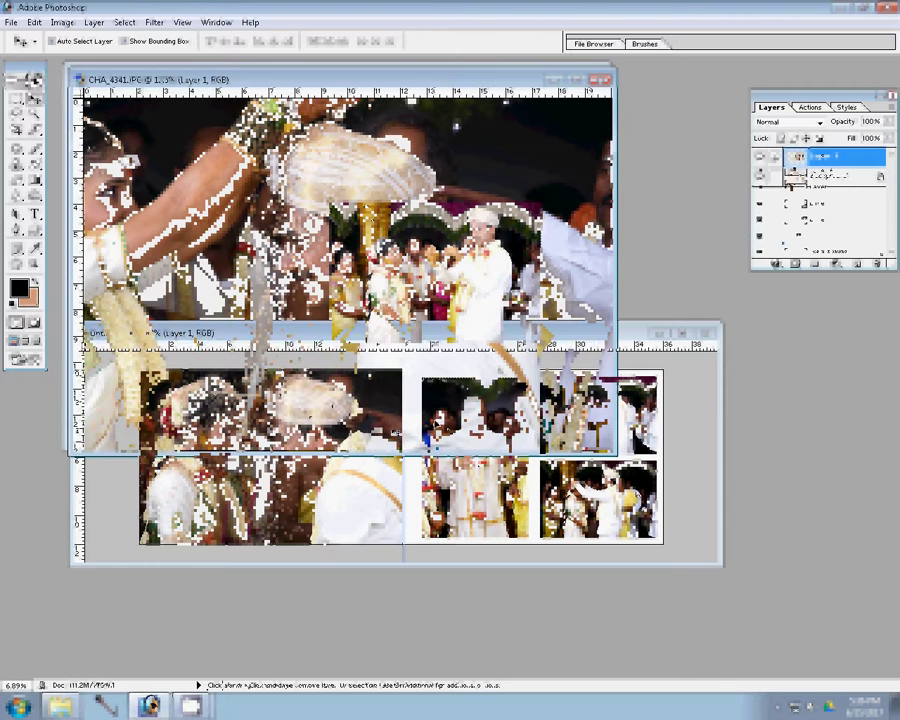
pyautogui.click(700, 420)
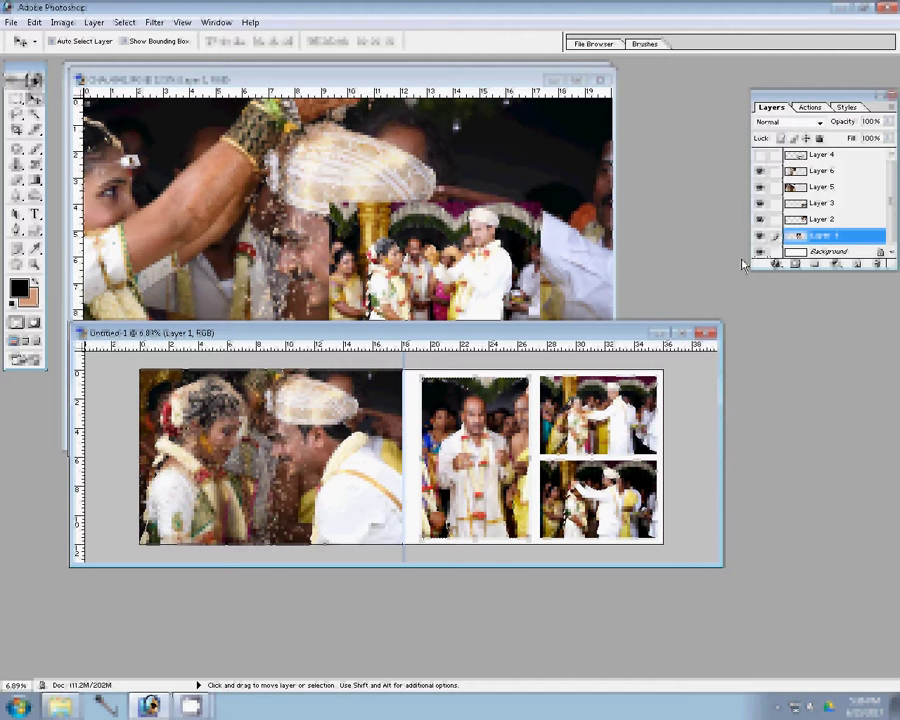
pyautogui.click(776, 264)
# Step: Add a Stroke layer style with a red colour to Layer 1
pyautogui.click(804, 440)
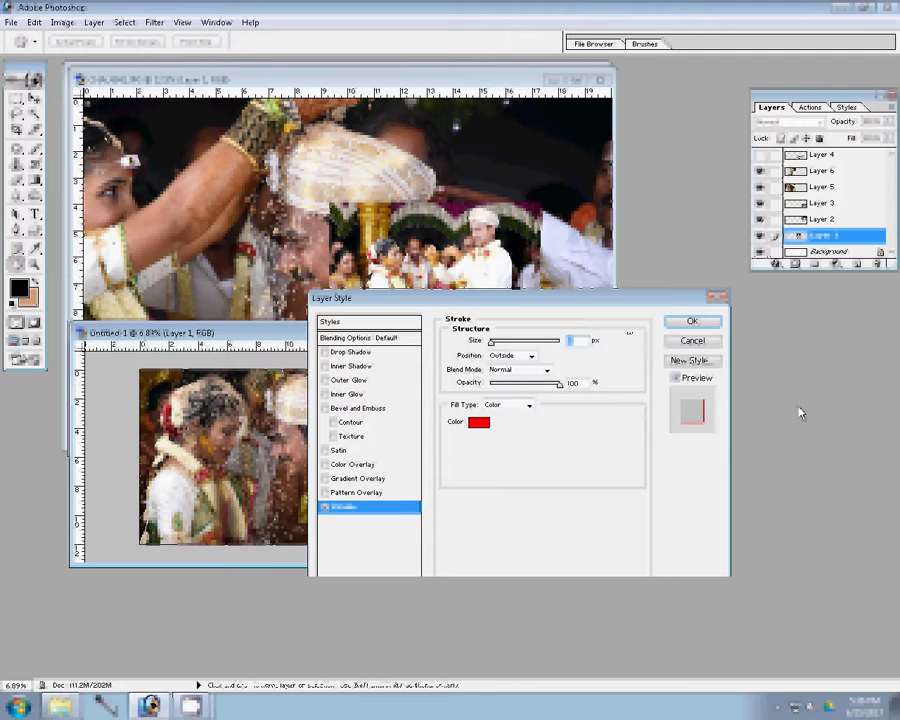
pyautogui.click(479, 422)
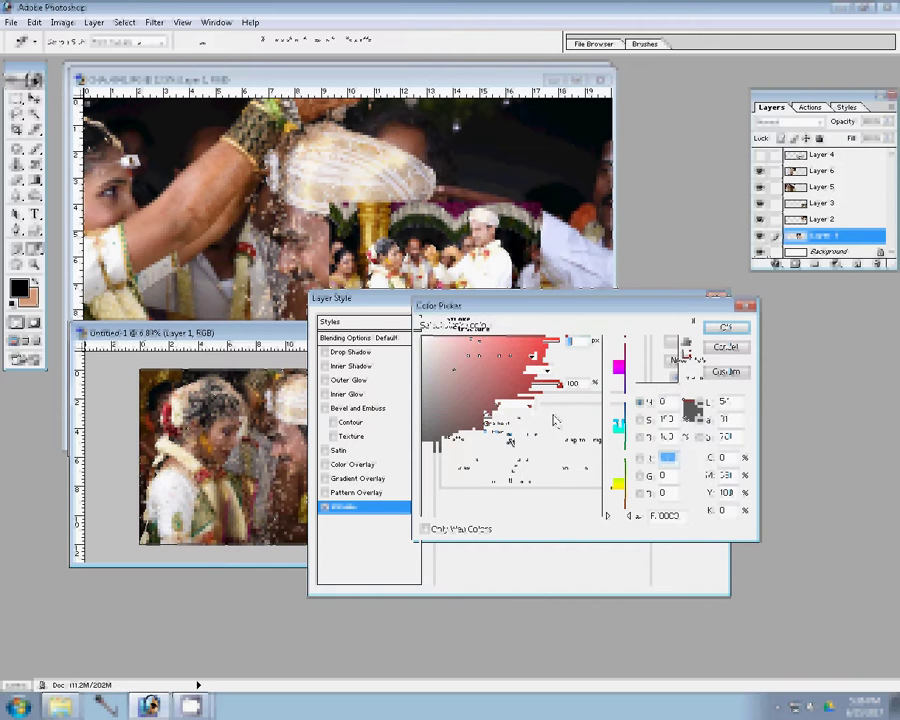
pyautogui.click(523, 440)
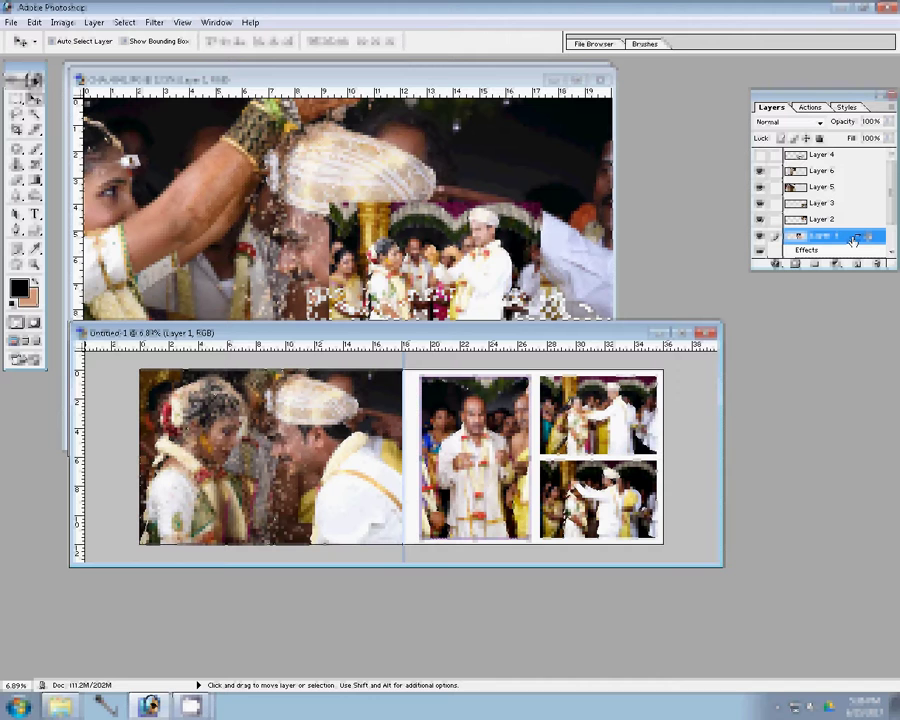
# Step: Copy Layer 1's stroke style and paste it onto Layer 2
pyautogui.rightClick(853, 238)
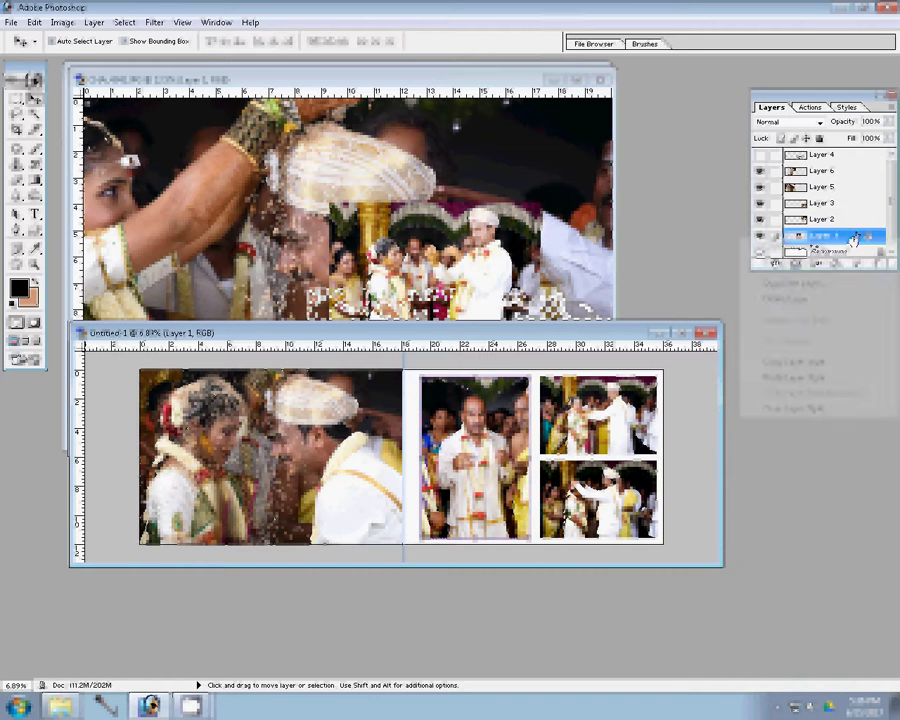
pyautogui.click(794, 362)
pyautogui.click(840, 219)
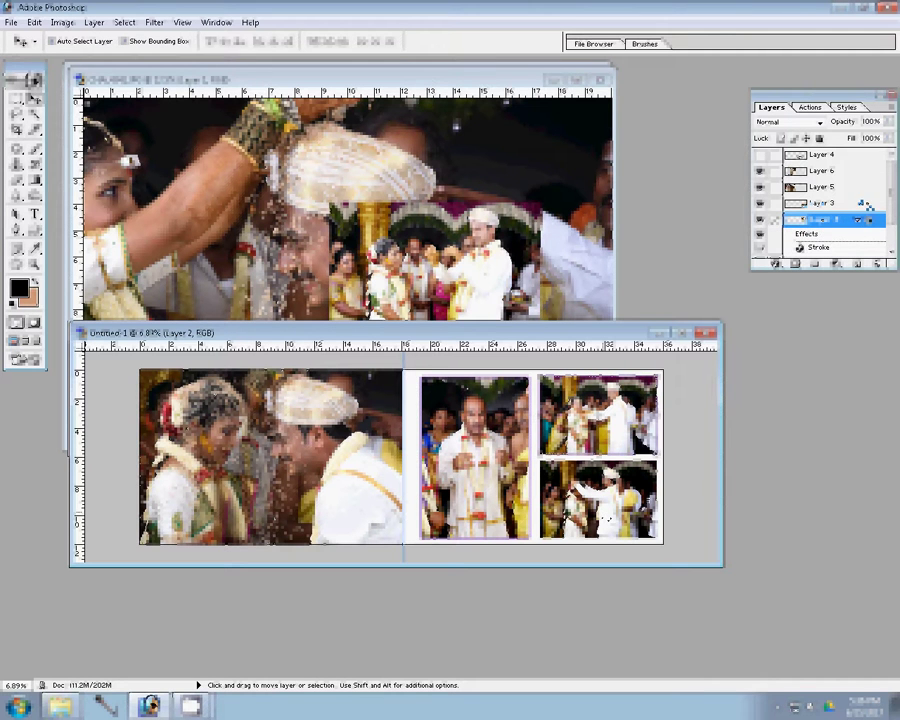
# Step: Paste the copied stroke style onto Layer 3
pyautogui.click(862, 203)
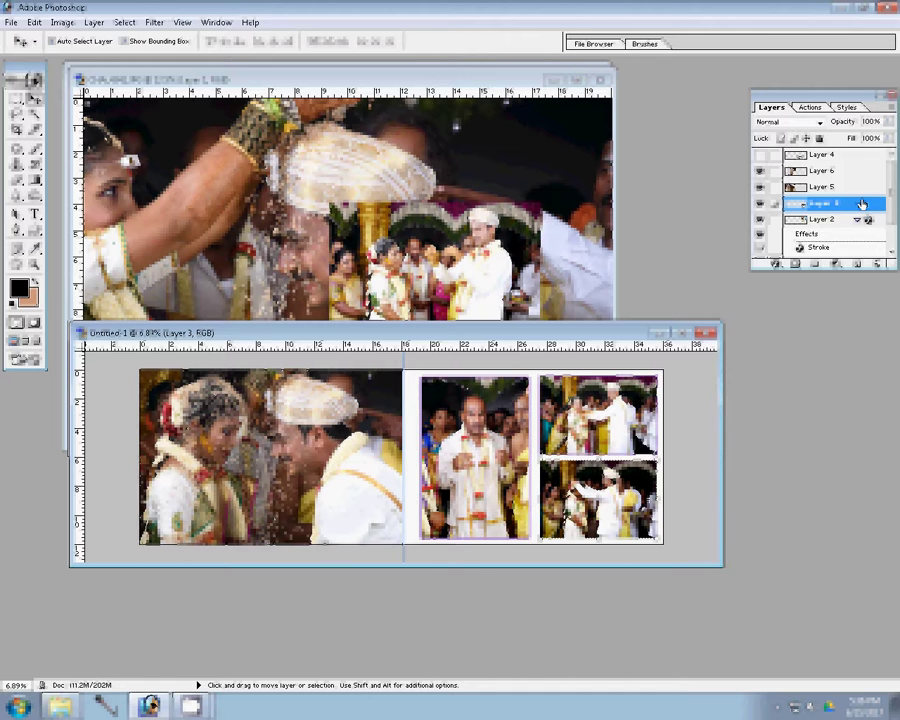
pyautogui.doubleClick(862, 203)
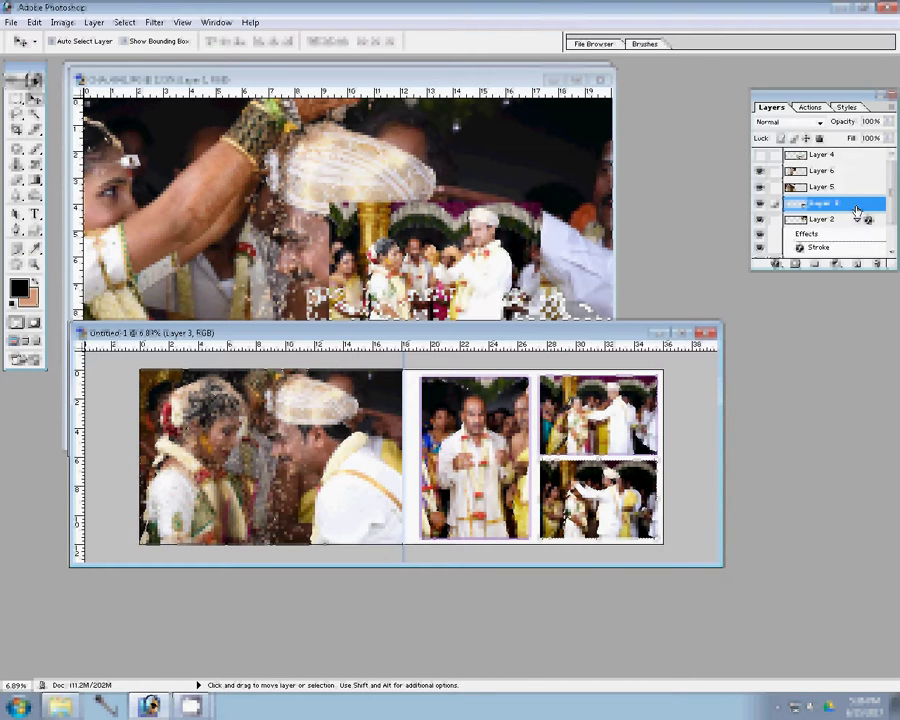
pyautogui.doubleClick(857, 209)
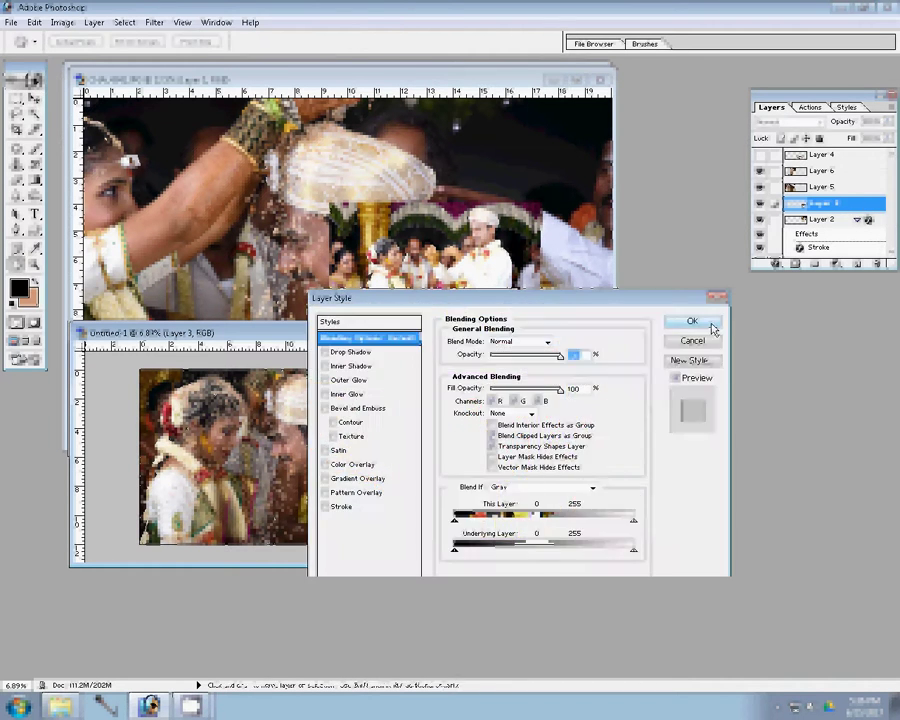
pyautogui.click(692, 321)
pyautogui.rightClick(850, 204)
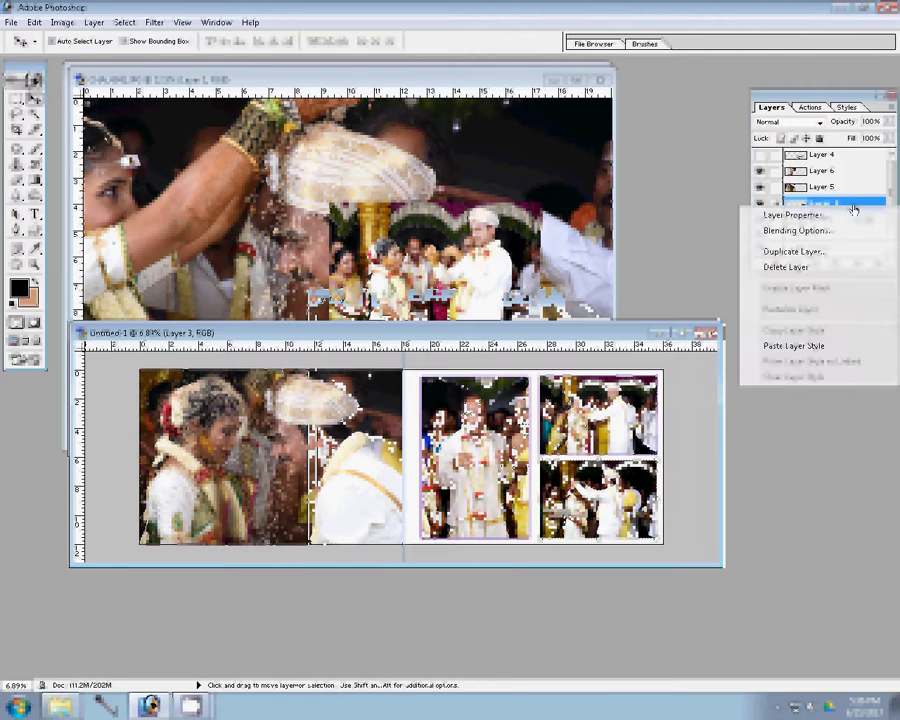
pyautogui.click(798, 348)
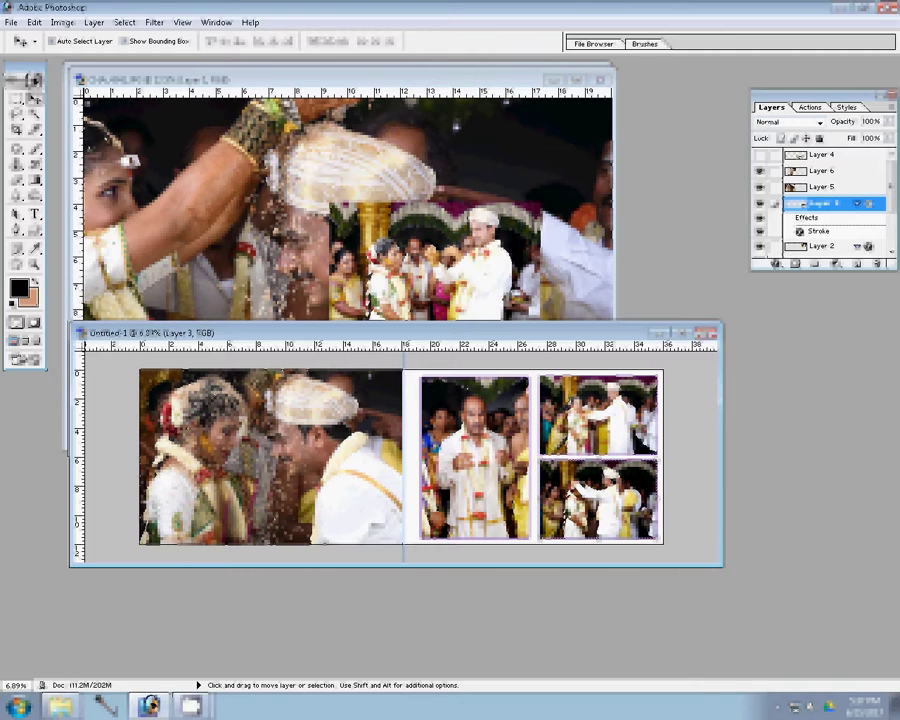
pyautogui.click(60, 706)
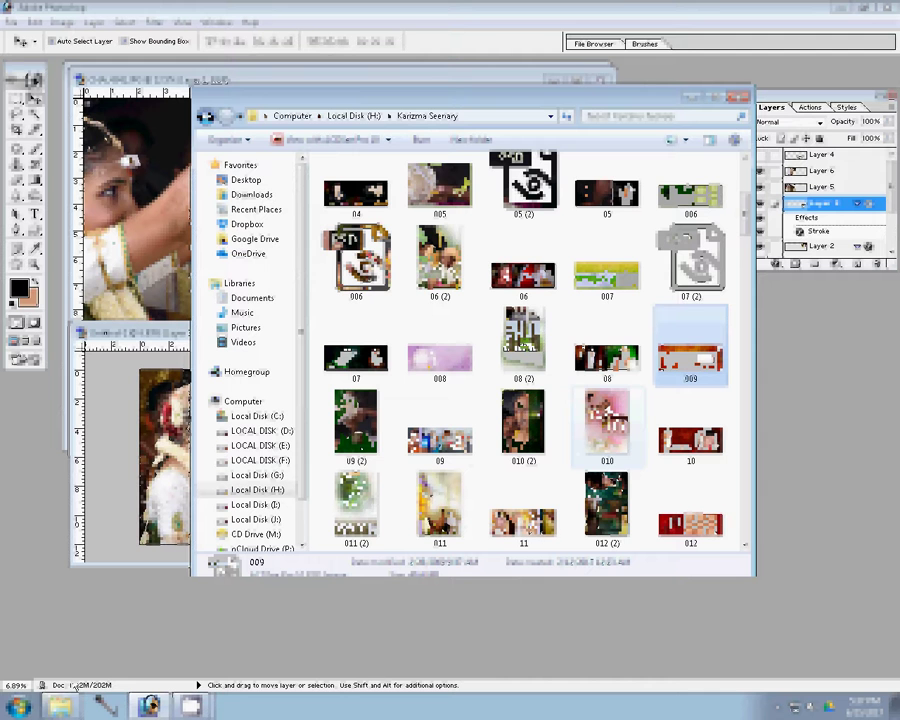
# Step: Scroll the Karizma Seenary folder and open the Wedding background PSD in Photoshop
pyautogui.scroll(-5, 750, 258)
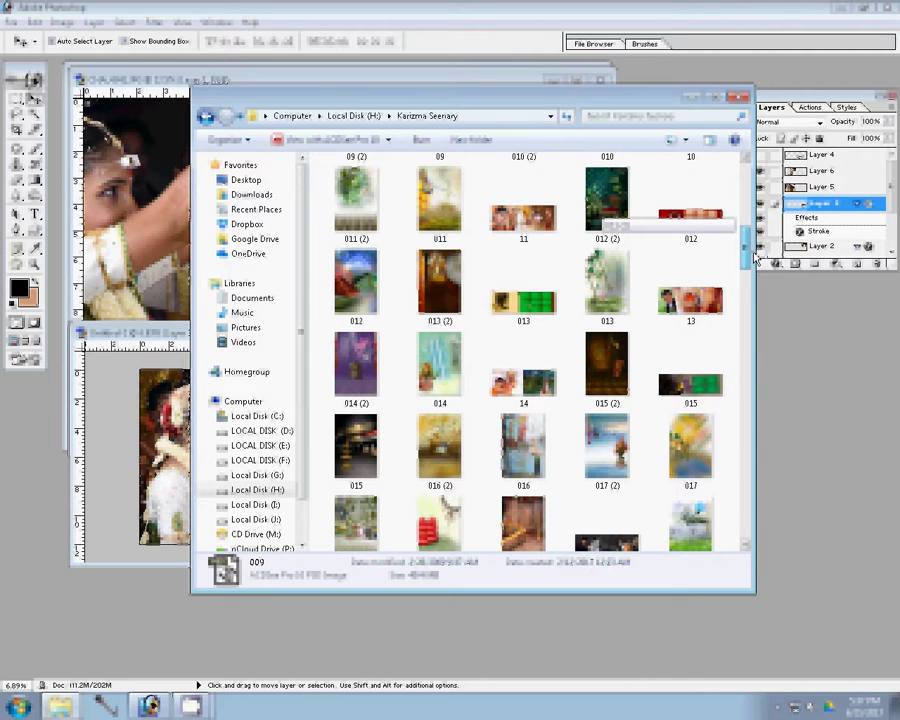
pyautogui.scroll(-1, 755, 258)
pyautogui.scroll(-2, 755, 263)
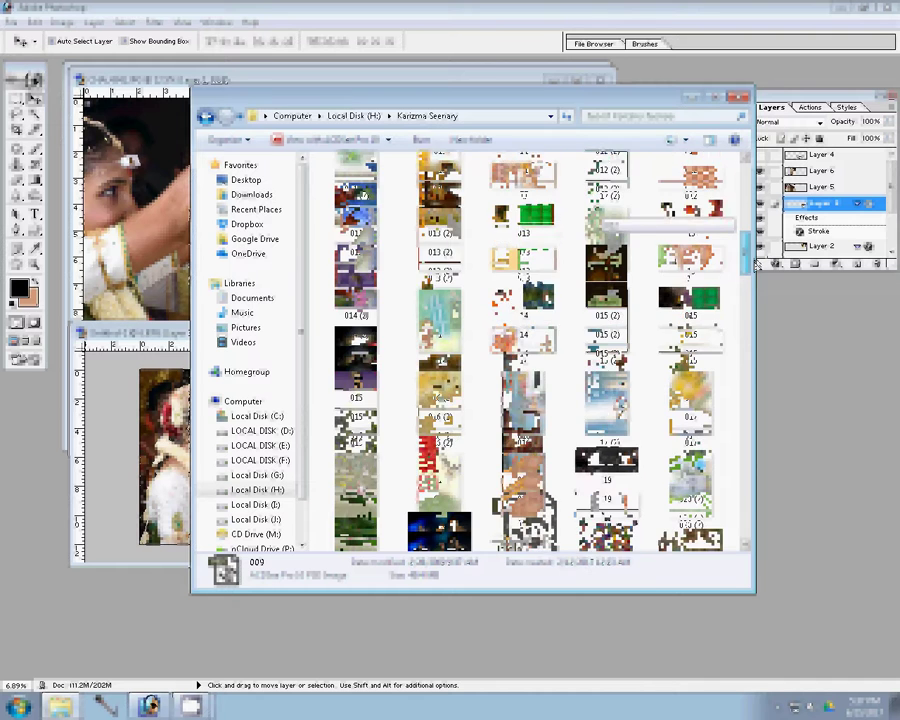
pyautogui.scroll(-1, 757, 280)
pyautogui.scroll(-1, 757, 285)
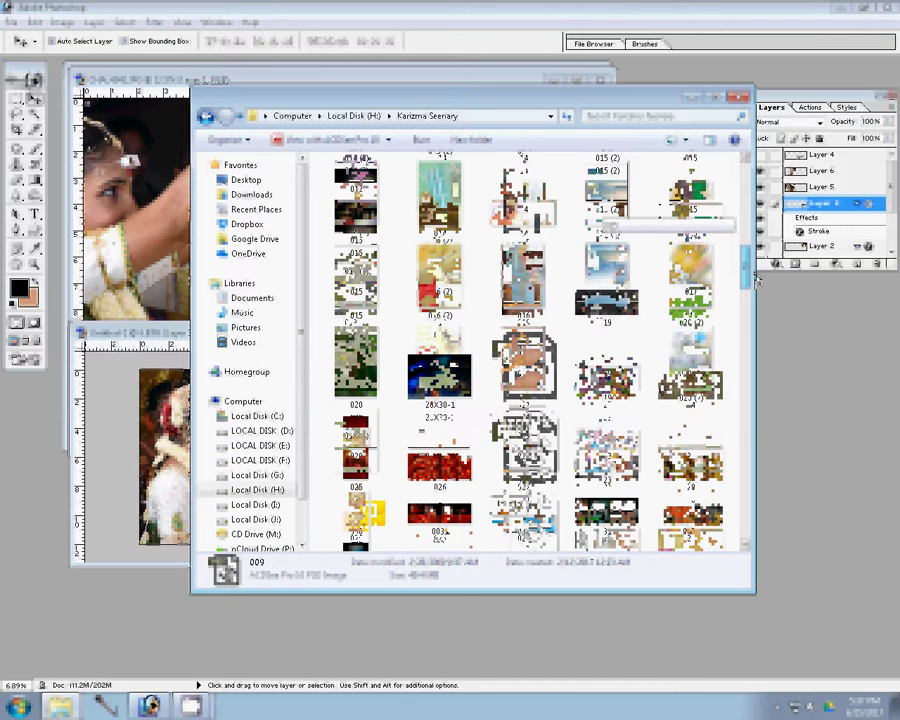
pyautogui.scroll(-1, 757, 290)
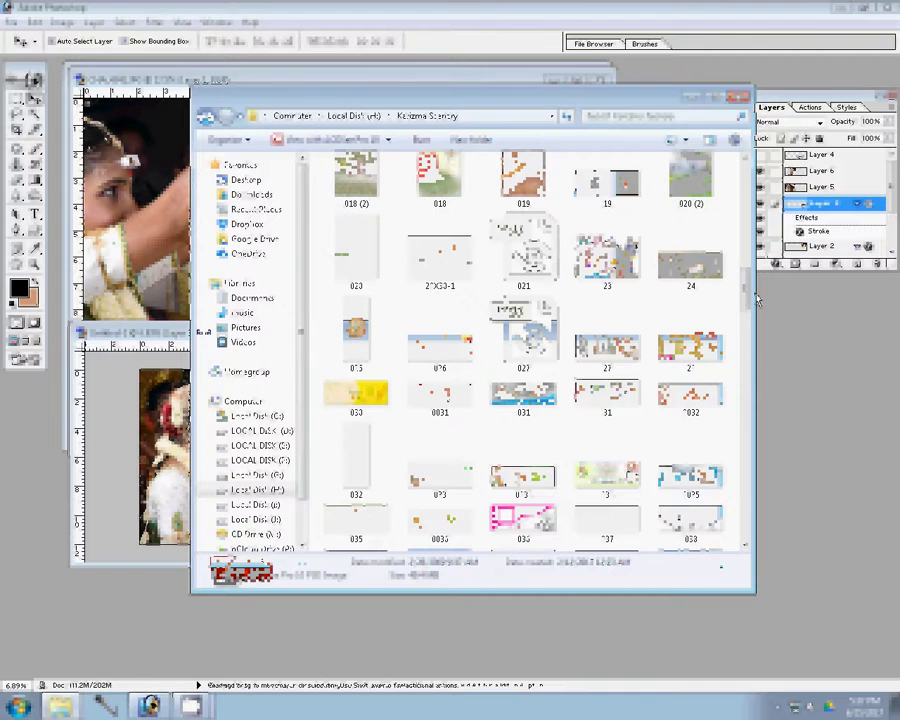
pyautogui.doubleClick(673, 445)
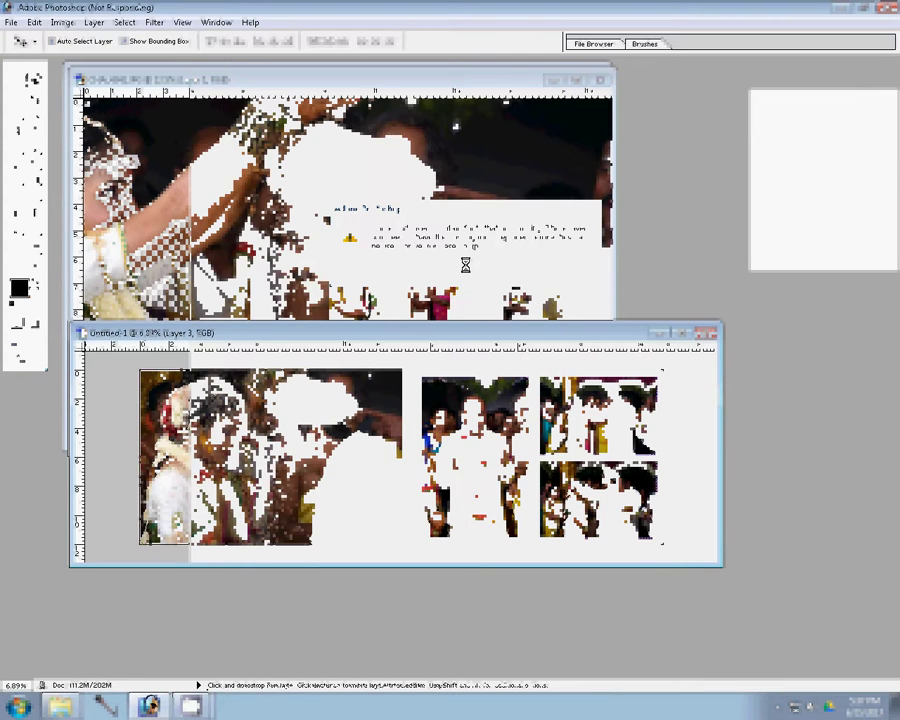
# Step: Dismiss the missing font warning and delete the name text layers from the Wedding design
pyautogui.press('Return')
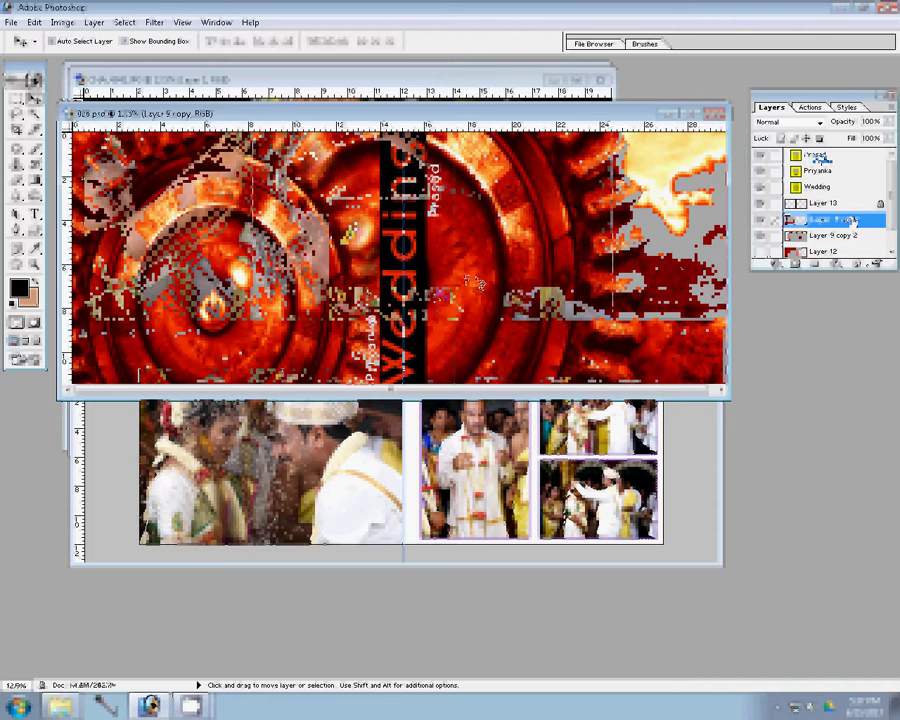
pyautogui.click(878, 263)
pyautogui.click(392, 266)
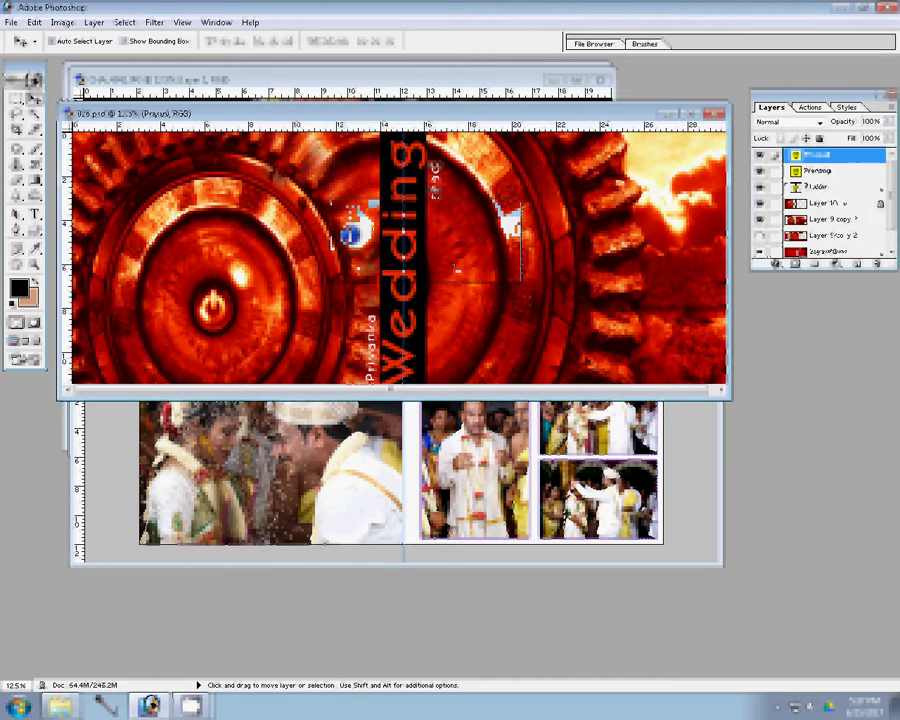
pyautogui.click(878, 264)
pyautogui.press('Return')
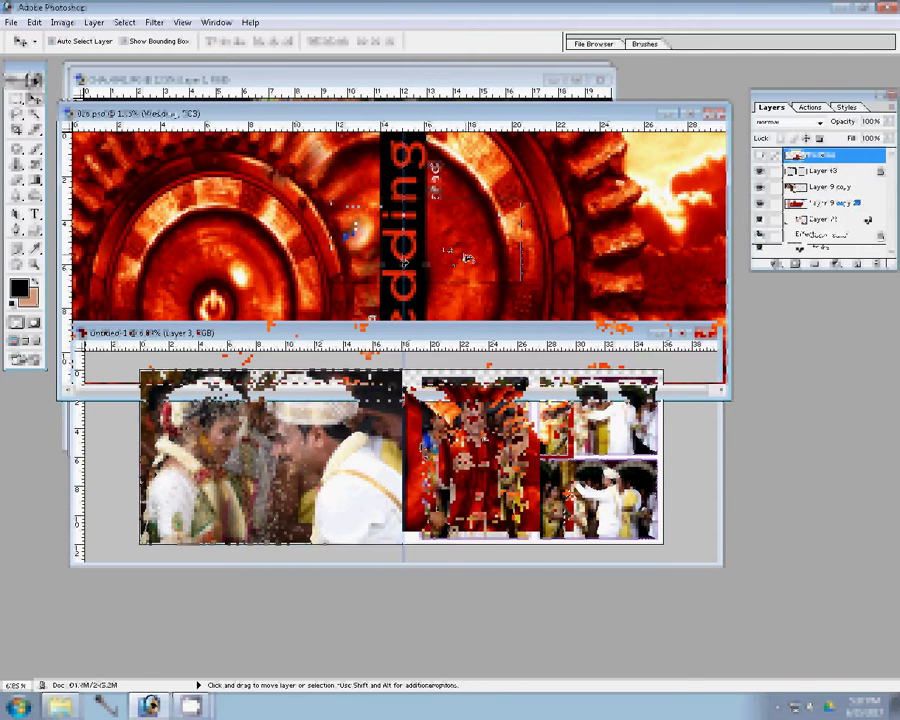
# Step: Drag the red gear background onto the spread and stretch it over the right page
pyautogui.moveTo(467, 258)
pyautogui.mouseDown()
pyautogui.moveTo(537, 421)
pyautogui.moveTo(529, 419)
pyautogui.mouseUp()
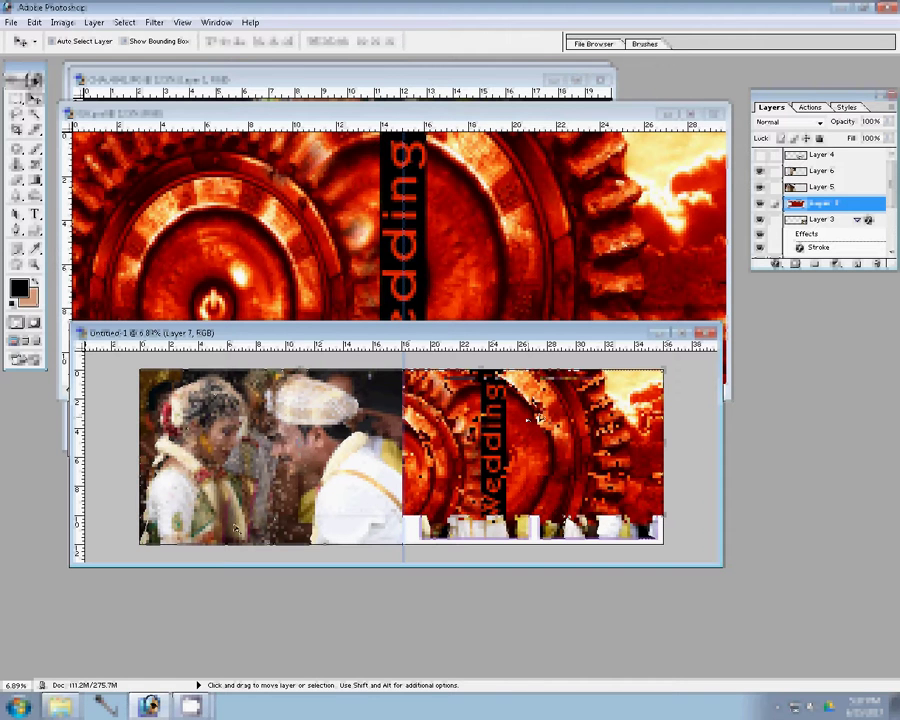
pyautogui.hotkey('ctrl', 't')
pyautogui.moveTo(235, 550)
pyautogui.mouseDown()
pyautogui.moveTo(221, 555)
pyautogui.moveTo(208, 541)
pyautogui.mouseUp()
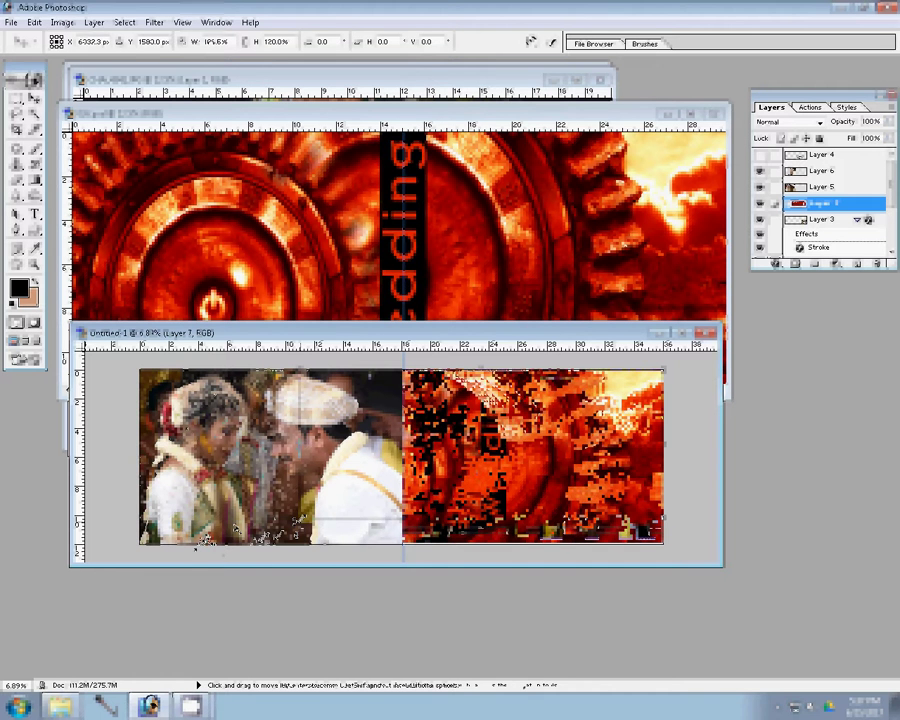
pyautogui.moveTo(208, 541); pyautogui.dragTo(174, 545)
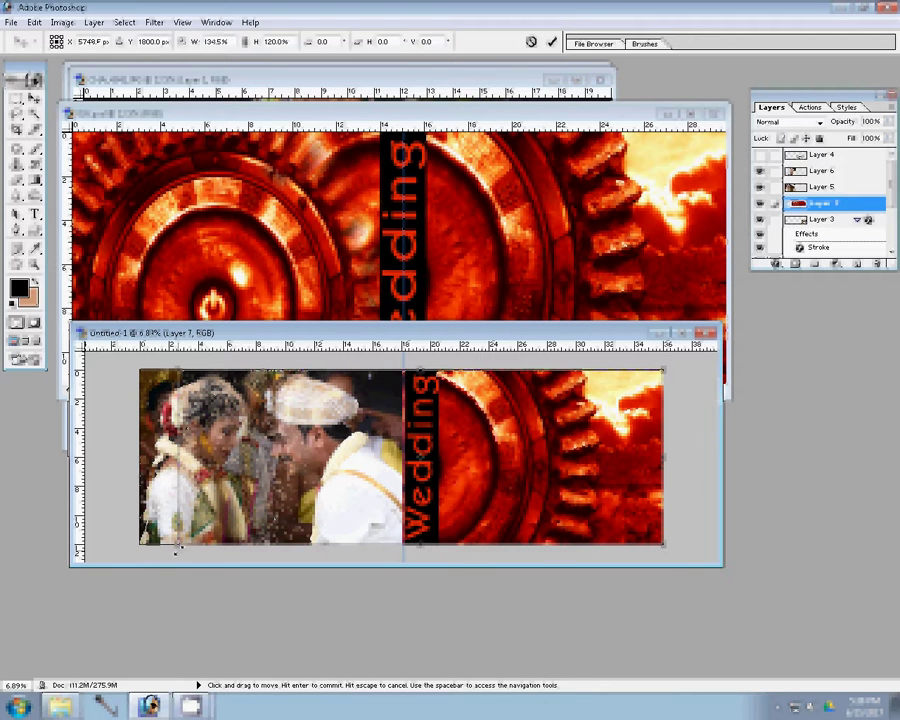
# Step: Commit the Wedding background's resize on the right page
pyautogui.click(552, 42)
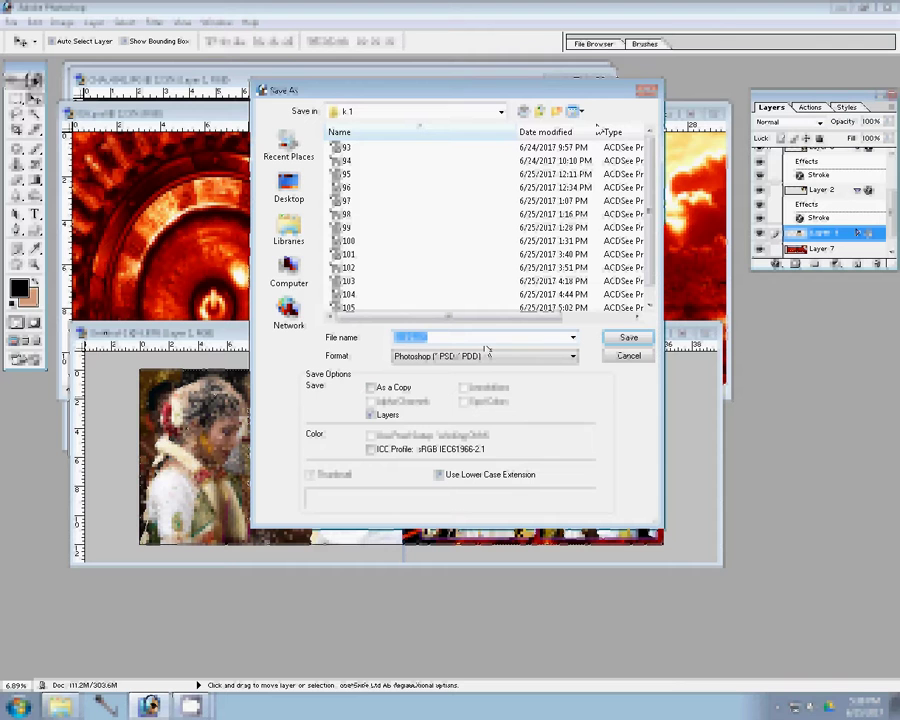
# Step: Save the spread as '106' in PSD format, with the k 1 folder shown as a list
pyautogui.click(583, 112)
pyautogui.click(603, 195)
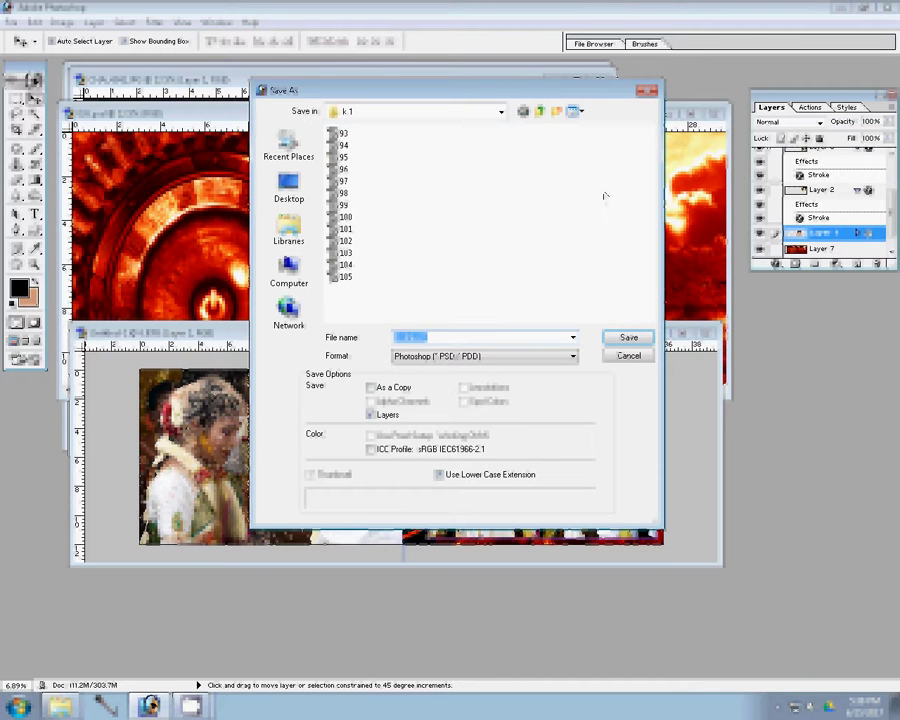
pyautogui.write('1')
pyautogui.write('06')
pyautogui.press('Return')
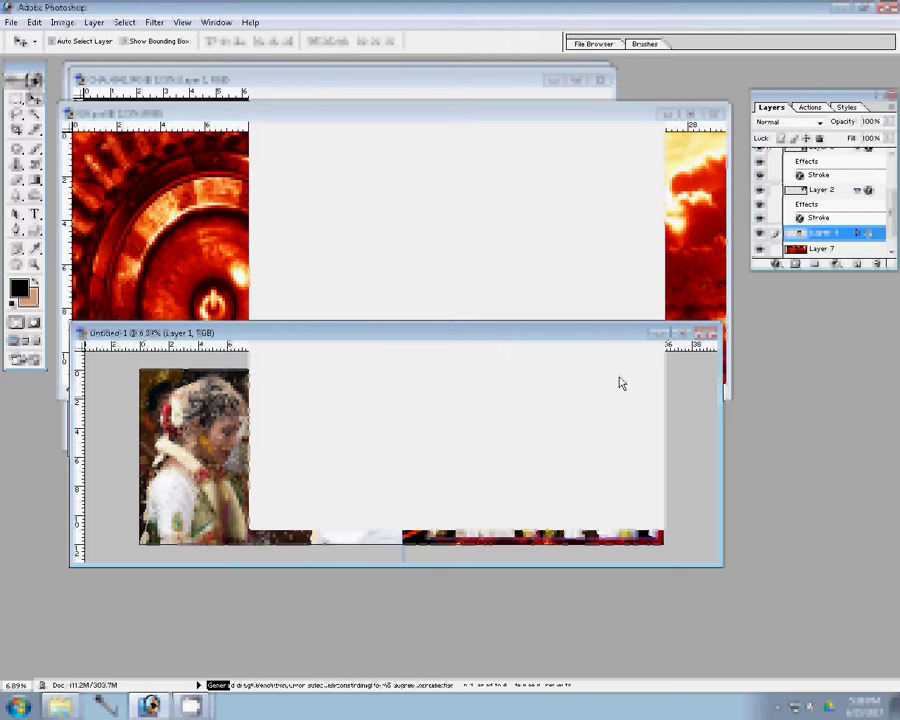